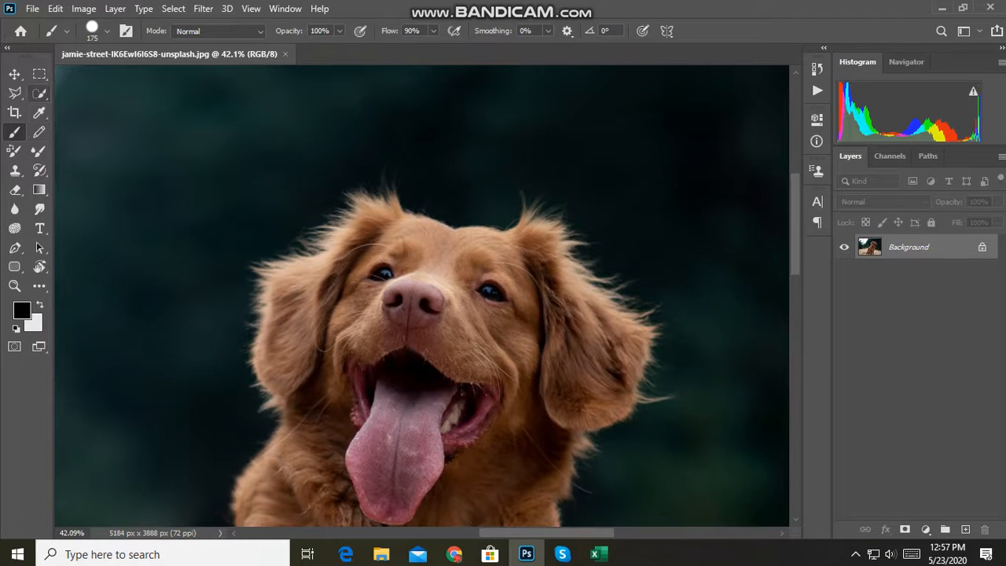
# Step: Unlock the Background layer and quick-select the dog's head and ears with a 250 px Quick Selection brush
pyautogui.click(981, 246)
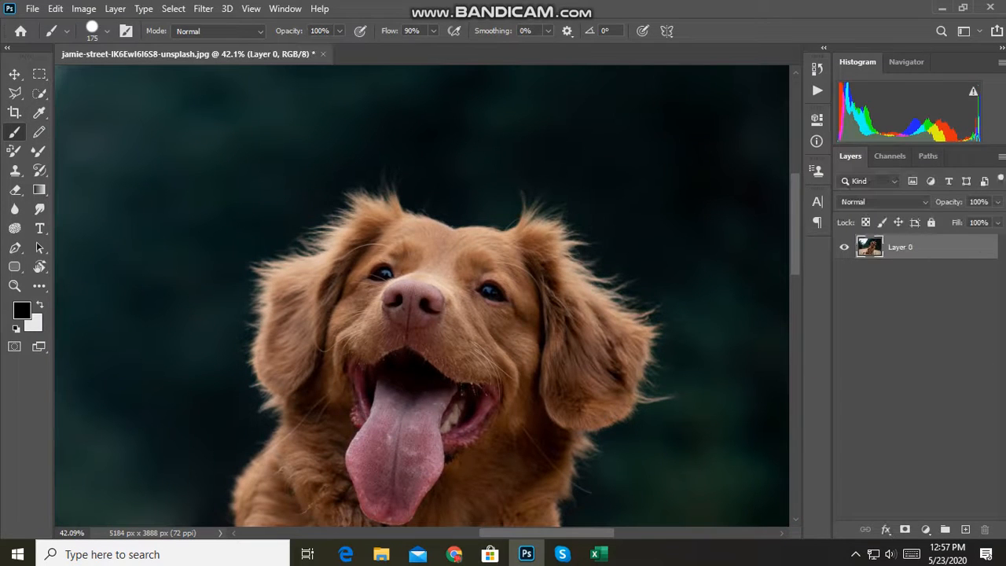
pyautogui.press('w')
pyautogui.scroll(-2, 428, 251)
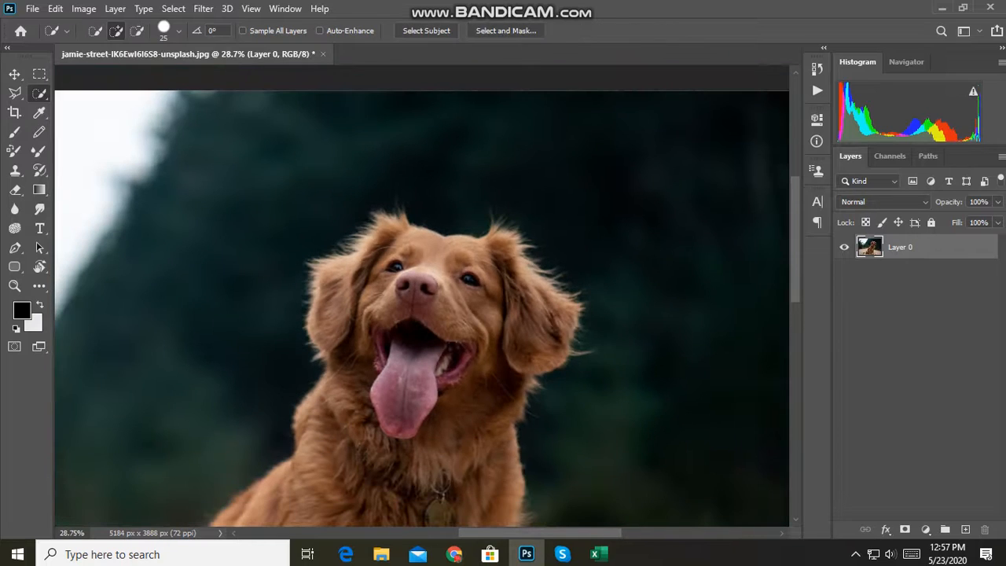
pyautogui.rightClick(424, 253)
pyautogui.press('Escape')
pyautogui.moveTo(427, 291)
pyautogui.mouseDown()
pyautogui.moveTo(382, 266)
pyautogui.moveTo(487, 267)
pyautogui.moveTo(373, 222)
pyautogui.moveTo(340, 311)
pyautogui.mouseUp()
pyautogui.moveTo(487, 267); pyautogui.dragTo(535, 318)
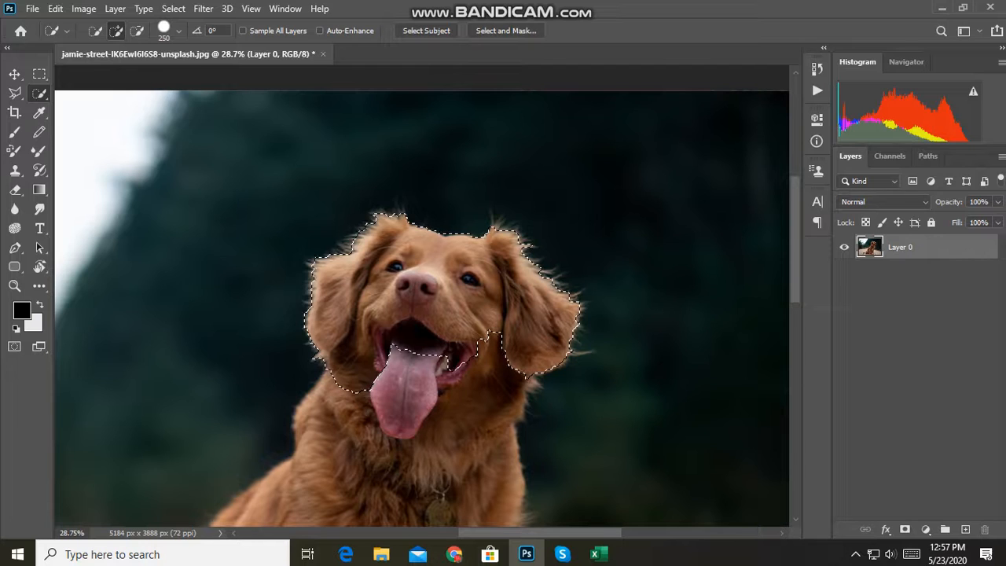
# Step: Extend the quick selection over the dog's mouth, neck, chest, body and legs
pyautogui.moveTo(471, 354); pyautogui.dragTo(440, 460)
pyautogui.moveTo(401, 424)
pyautogui.mouseDown()
pyautogui.moveTo(354, 432)
pyautogui.moveTo(362, 488)
pyautogui.mouseUp()
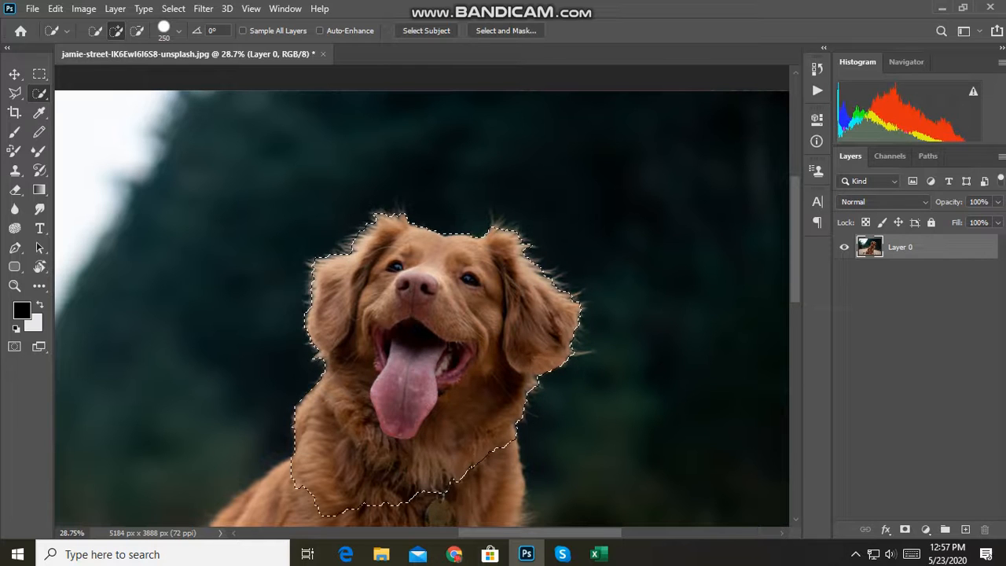
pyautogui.scroll(-3, 421, 296)
pyautogui.moveTo(409, 362); pyautogui.dragTo(471, 416)
pyautogui.moveTo(338, 378)
pyautogui.mouseDown()
pyautogui.moveTo(275, 393)
pyautogui.moveTo(291, 417)
pyautogui.mouseUp()
pyautogui.scroll(-3, 421, 296)
pyautogui.moveTo(314, 315); pyautogui.dragTo(369, 480)
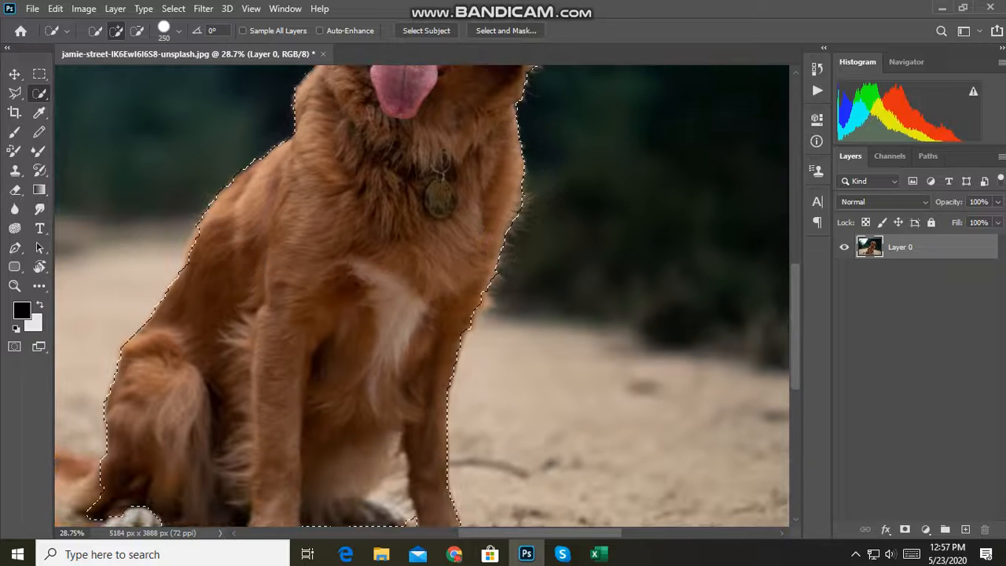
# Step: Add both white front paws to the selection and subtract the sand between the front legs
pyautogui.scroll(-4, 422, 296)
pyautogui.scroll(3, 444, 412)
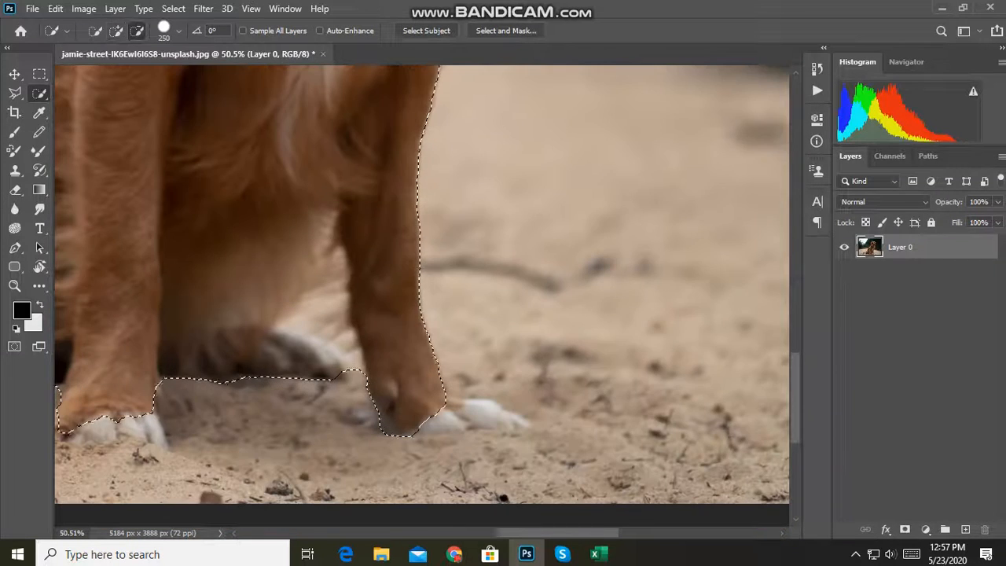
pyautogui.click(429, 428)
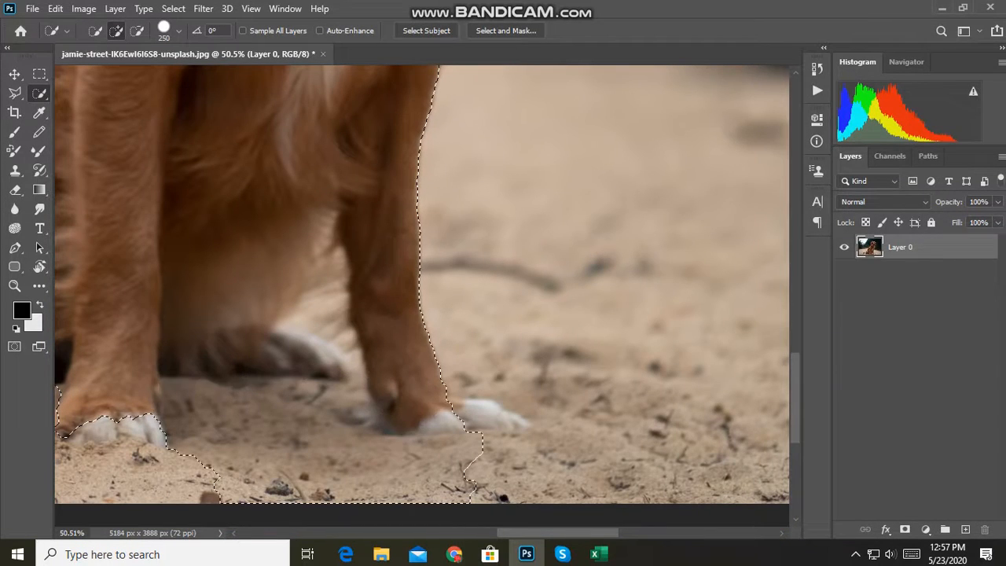
pyautogui.click(491, 417)
pyautogui.click(492, 400)
pyautogui.scroll(-3, 492, 392)
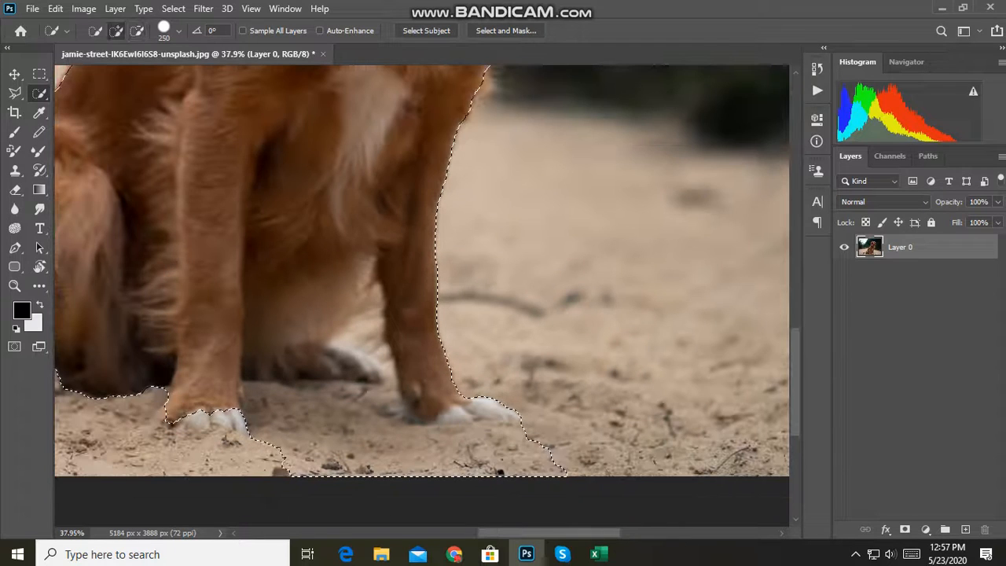
pyautogui.moveTo(338, 460)
pyautogui.mouseDown()
pyautogui.moveTo(397, 460)
pyautogui.moveTo(331, 420)
pyautogui.mouseUp()
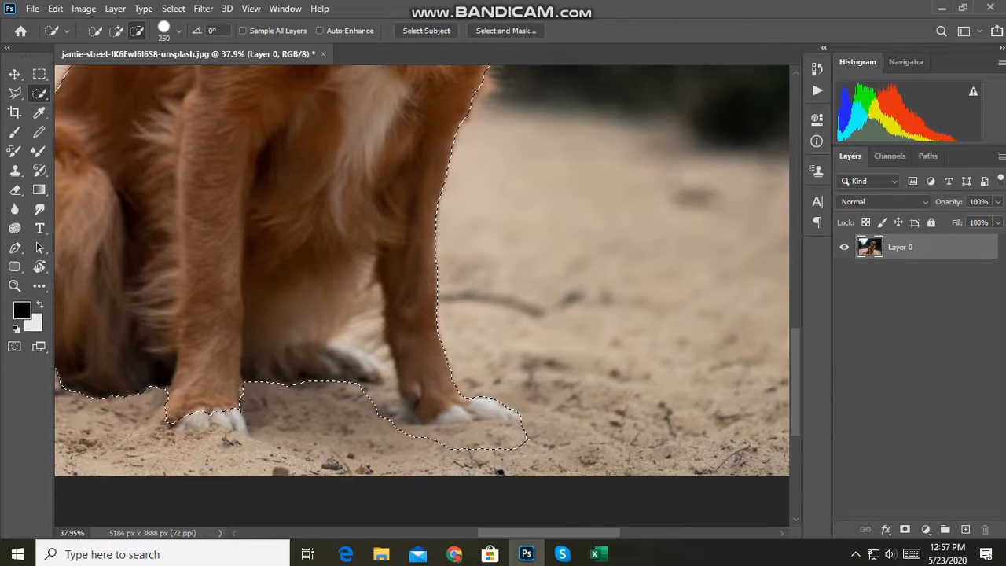
pyautogui.click(206, 418)
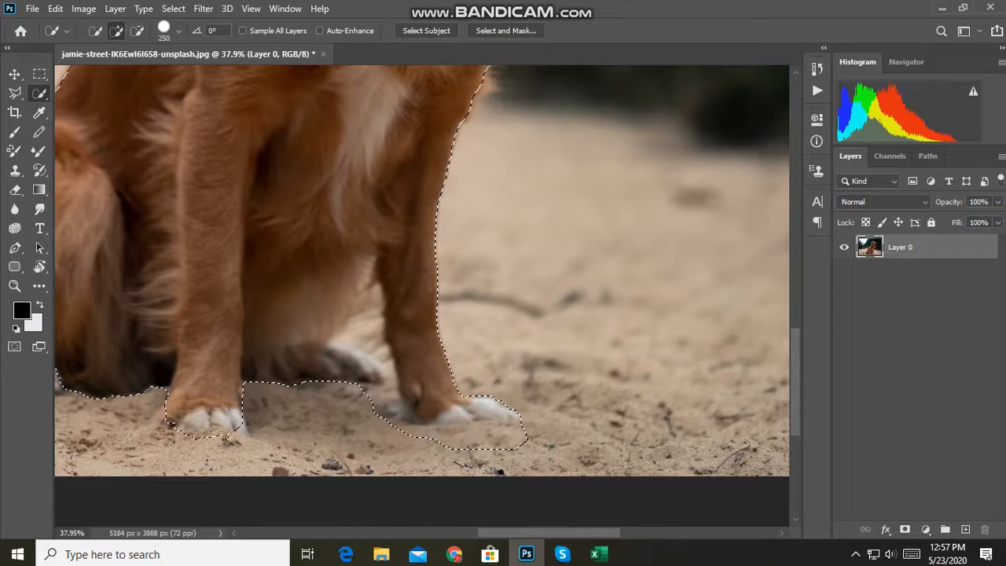
# Step: Add the hind paw and tail to the selection and subtract the sand beneath them
pyautogui.scroll(-3, 471, 398)
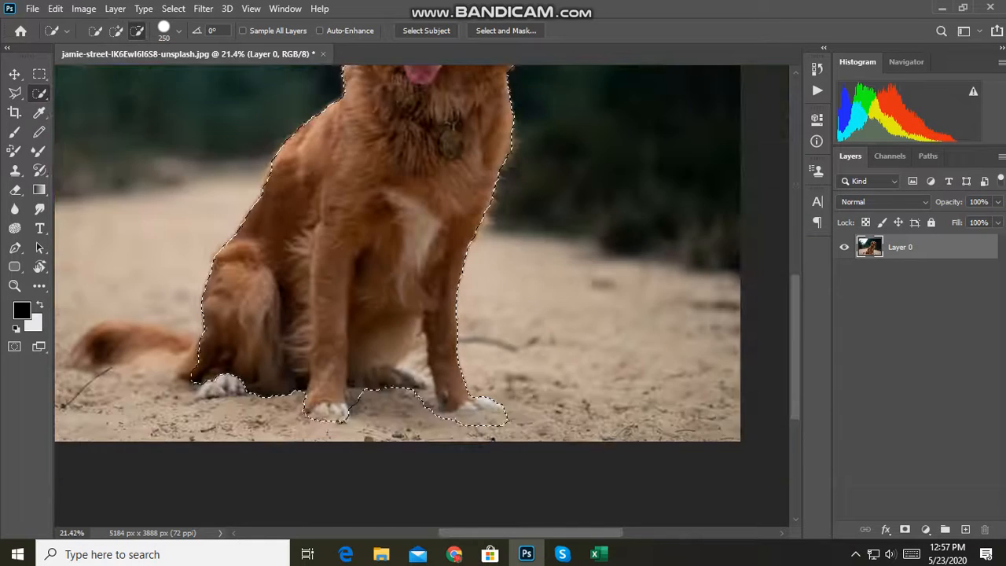
pyautogui.scroll(3, 183, 410)
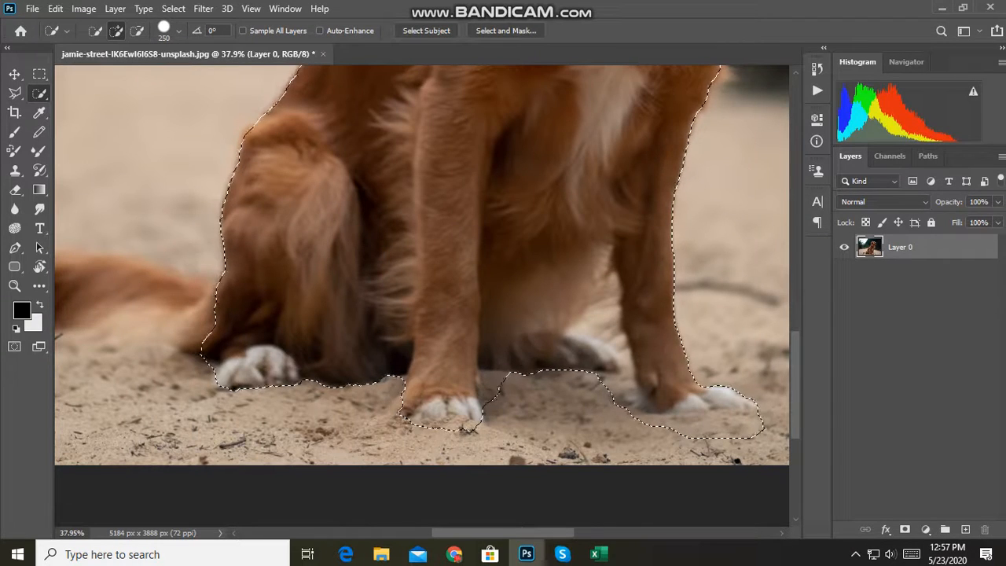
pyautogui.click(209, 330)
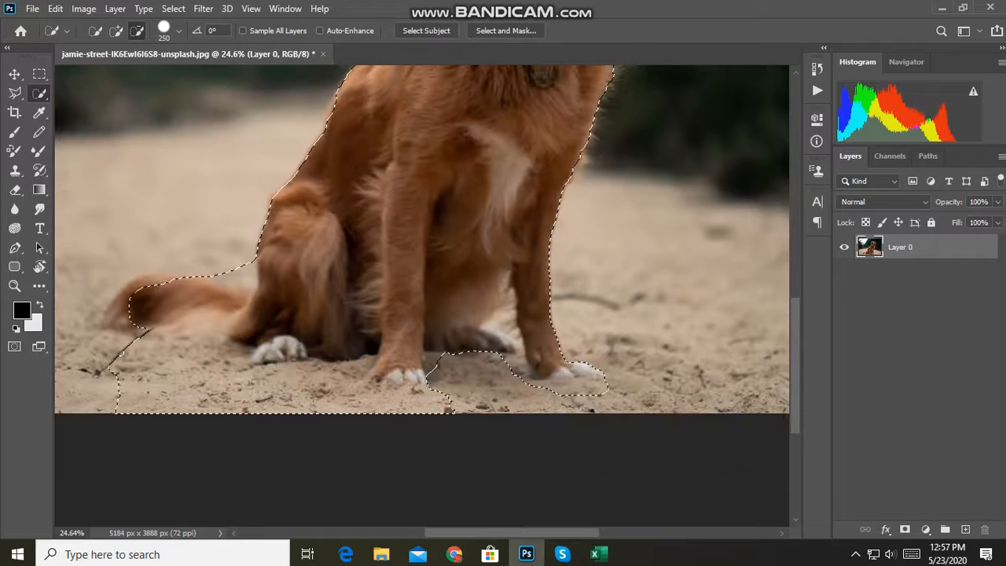
pyautogui.scroll(-2, 314, 318)
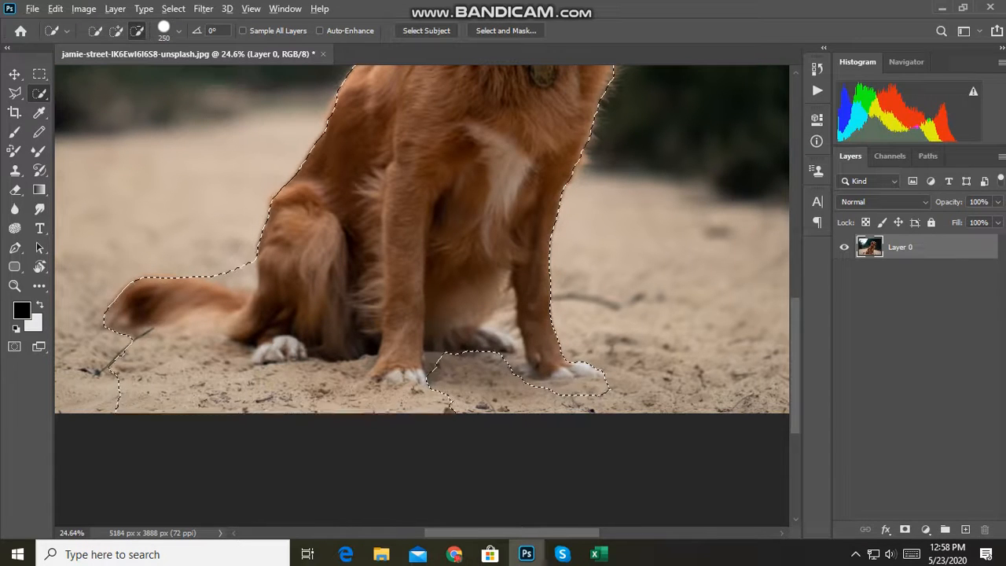
pyautogui.moveTo(130, 381); pyautogui.dragTo(220, 363)
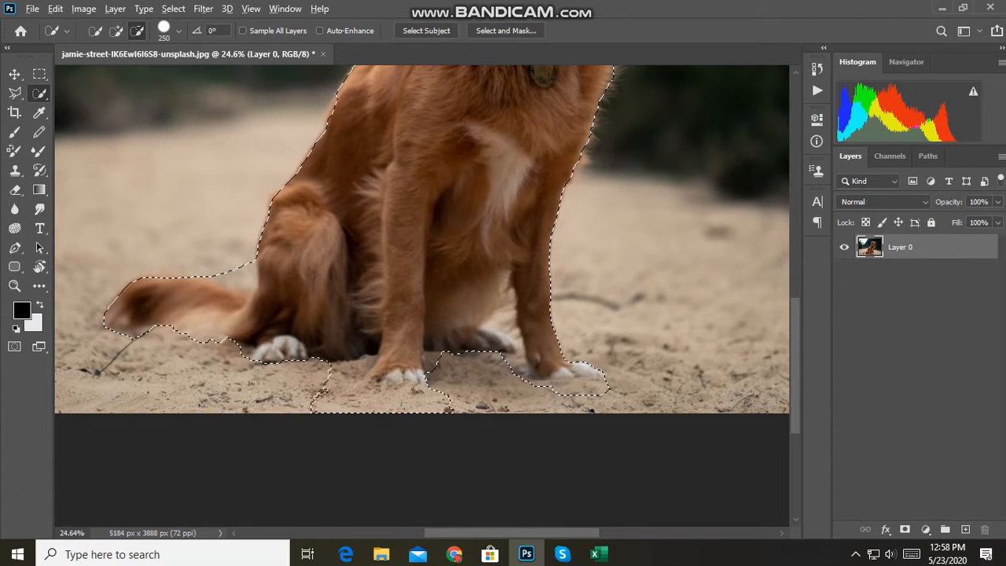
pyautogui.click(401, 402)
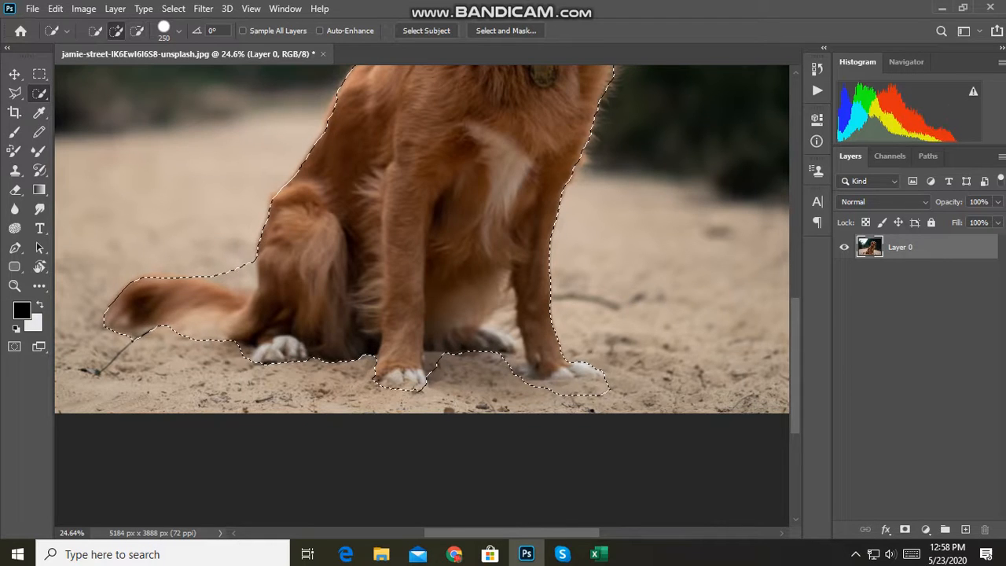
# Step: Examine the selection edge along the fur around the dog's head, ears and neck
pyautogui.scroll(-3, 422, 240)
pyautogui.scroll(10, 445, 183)
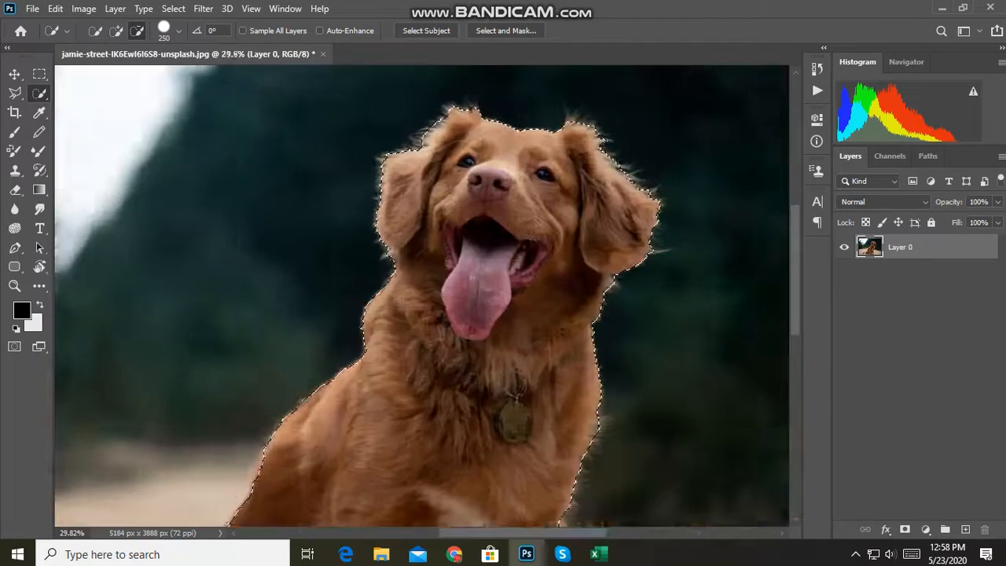
pyautogui.scroll(-3, 415, 125)
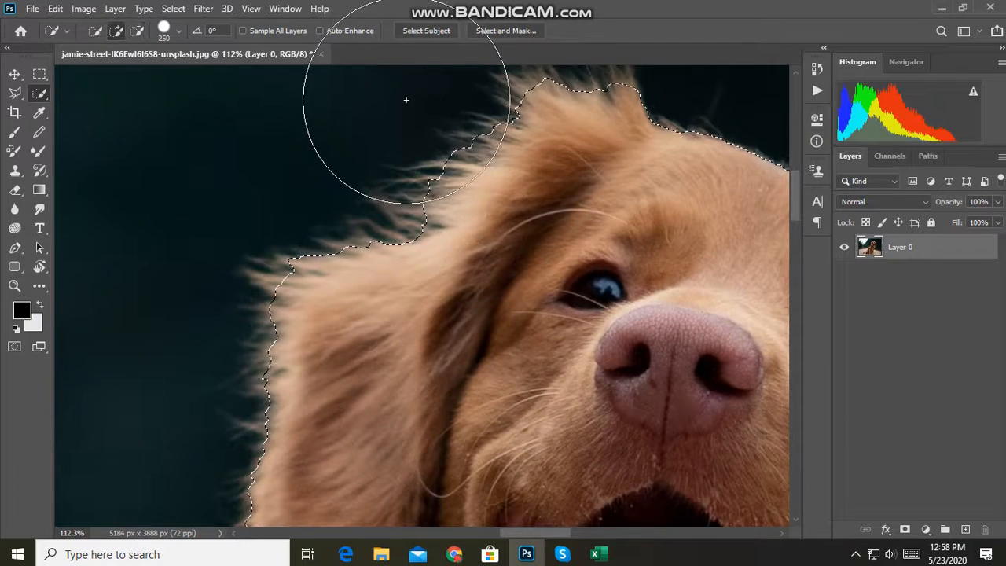
pyautogui.scroll(-2, 405, 99)
pyautogui.scroll(2, 354, 196)
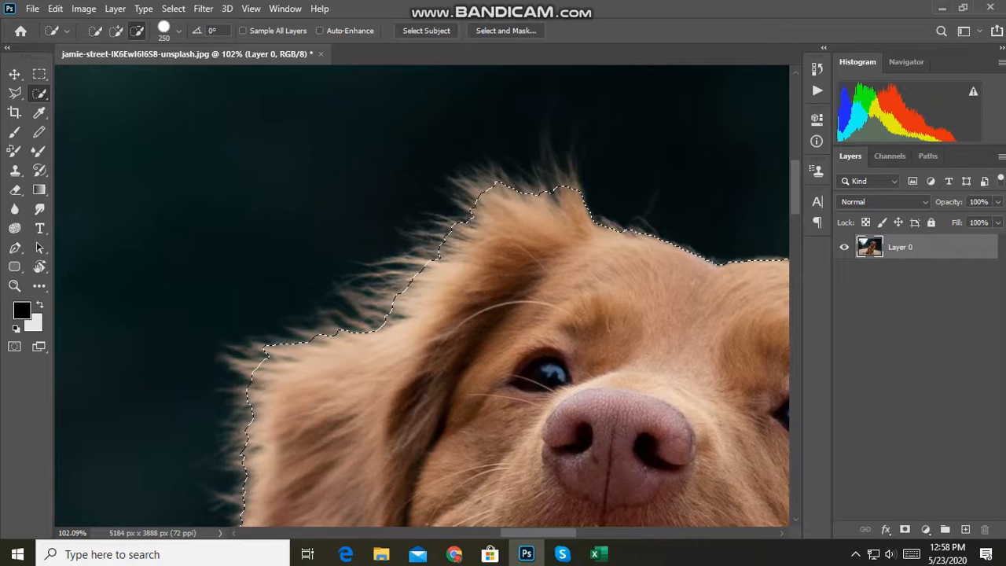
pyautogui.scroll(-2, 249, 195)
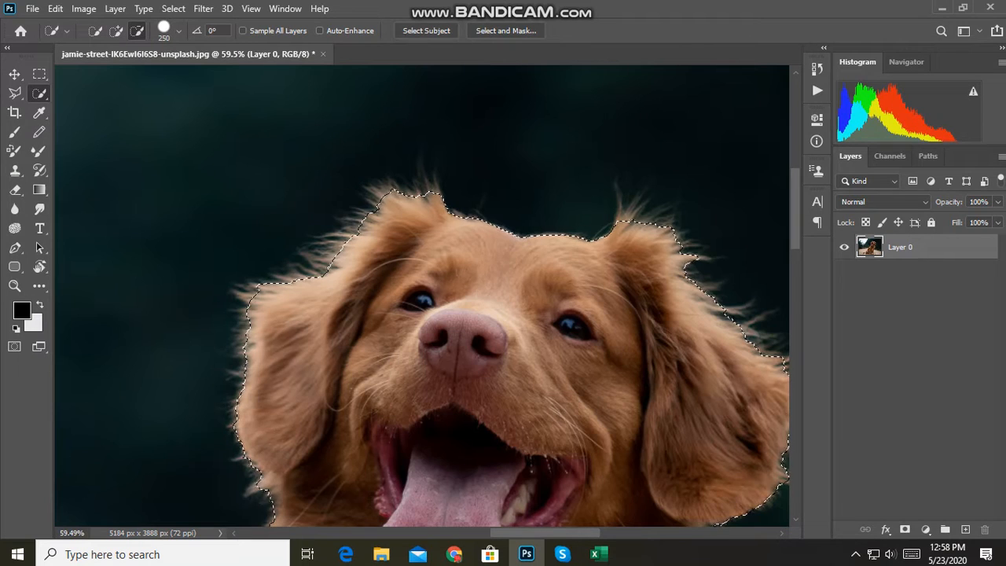
pyautogui.scroll(-1, 366, 216)
pyautogui.scroll(-2, 366, 216)
pyautogui.scroll(-3, 421, 296)
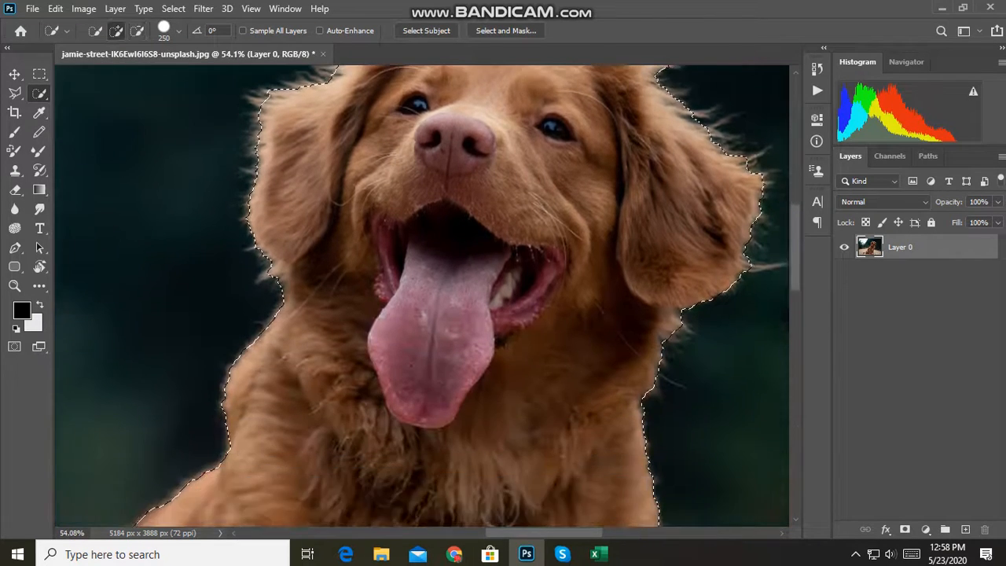
pyautogui.moveTo(421, 295); pyautogui.dragTo(340, 375)
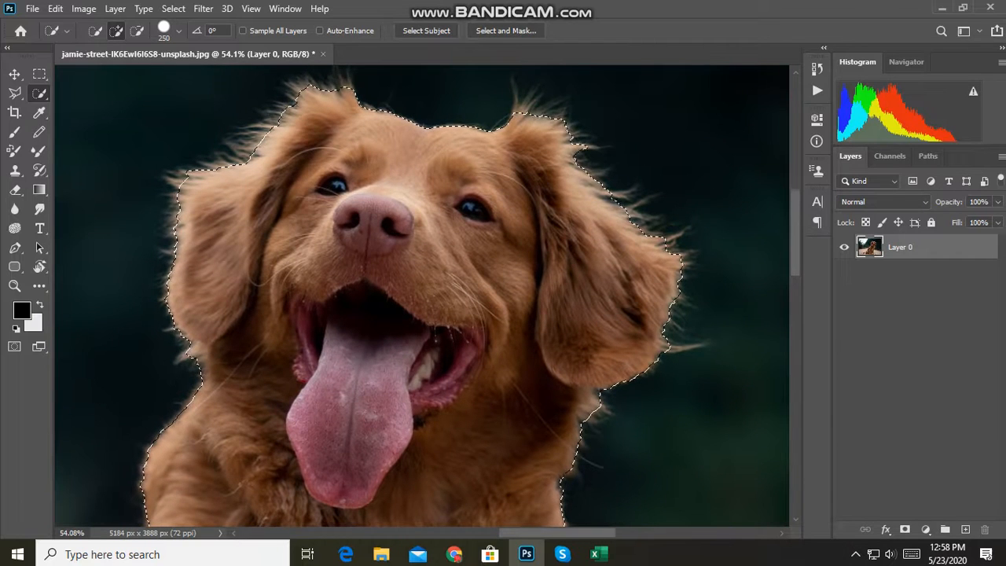
# Step: Refine the dog selection in Select and Mask with an edge detection radius of 64 px
pyautogui.press('alt')
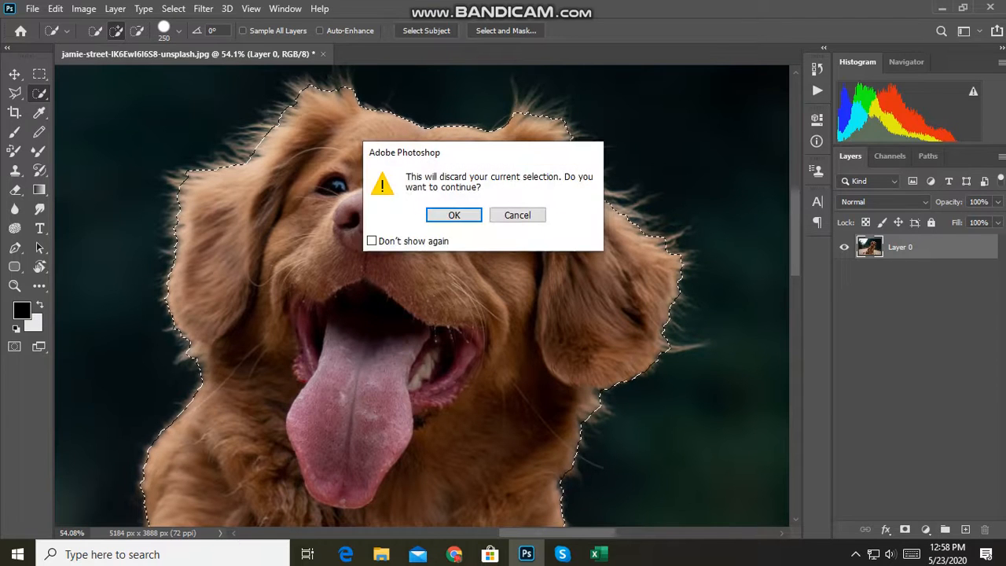
pyautogui.click(454, 215)
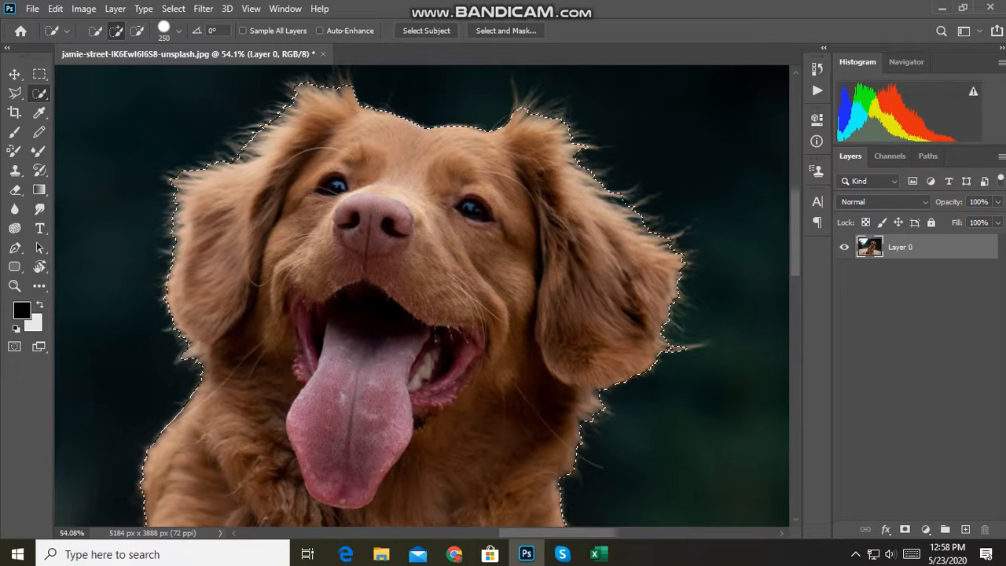
pyautogui.click(506, 31)
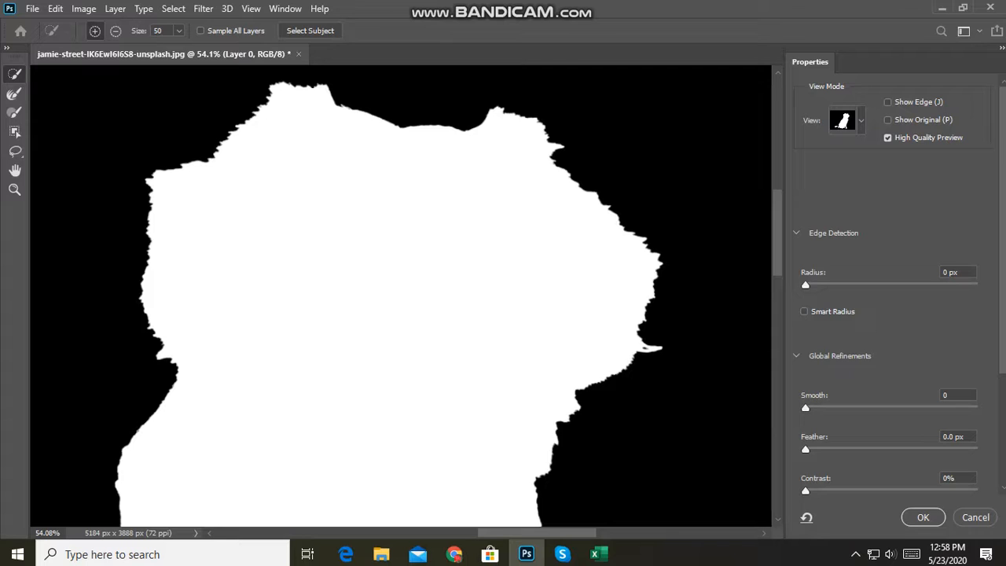
pyautogui.moveTo(806, 285); pyautogui.dragTo(926, 285)
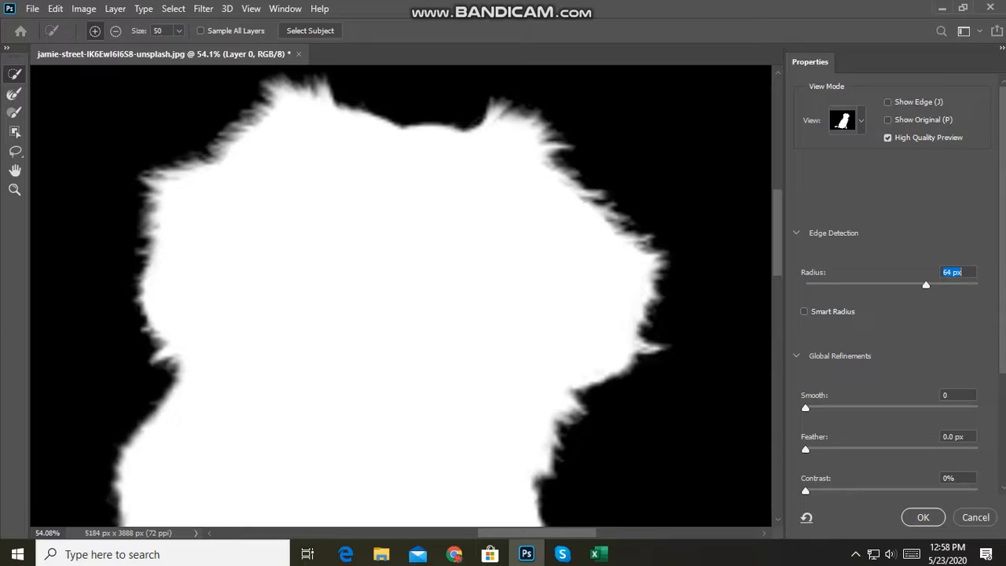
pyautogui.press('Return')
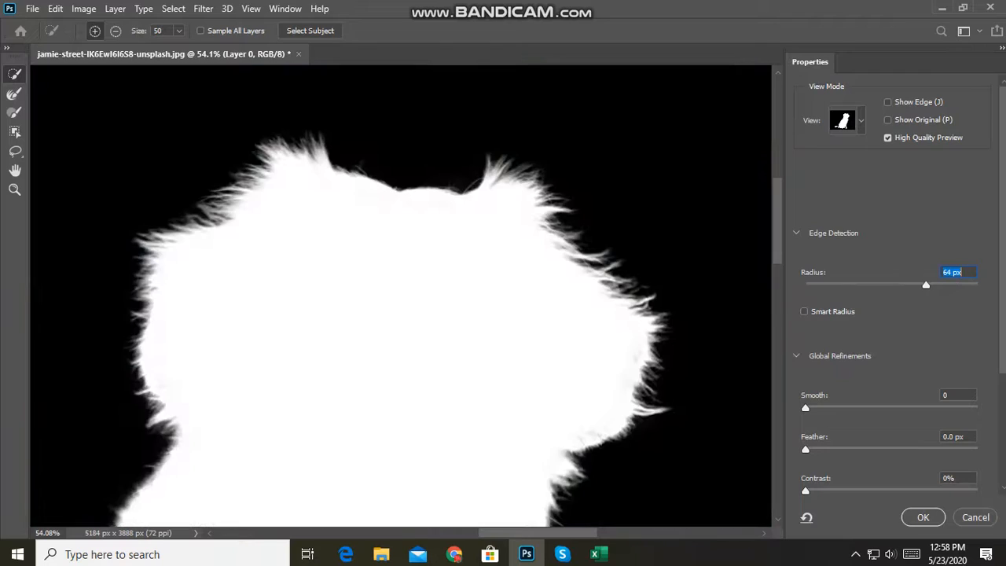
pyautogui.press('Return')
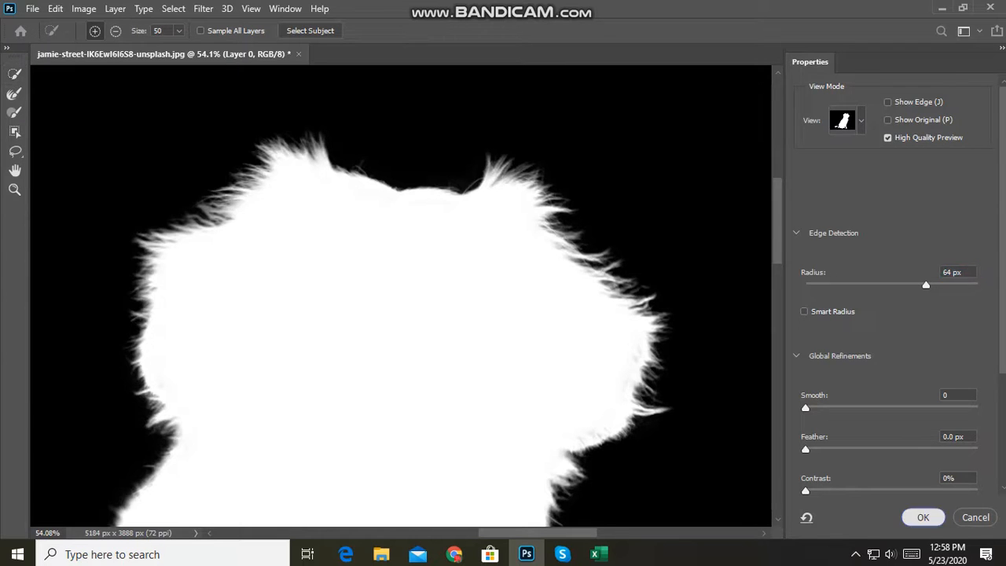
# Step: Add a layer mask to Layer 0 from the refined selection to hide the background
pyautogui.scroll(-4, 583, 248)
pyautogui.scroll(-2, 584, 248)
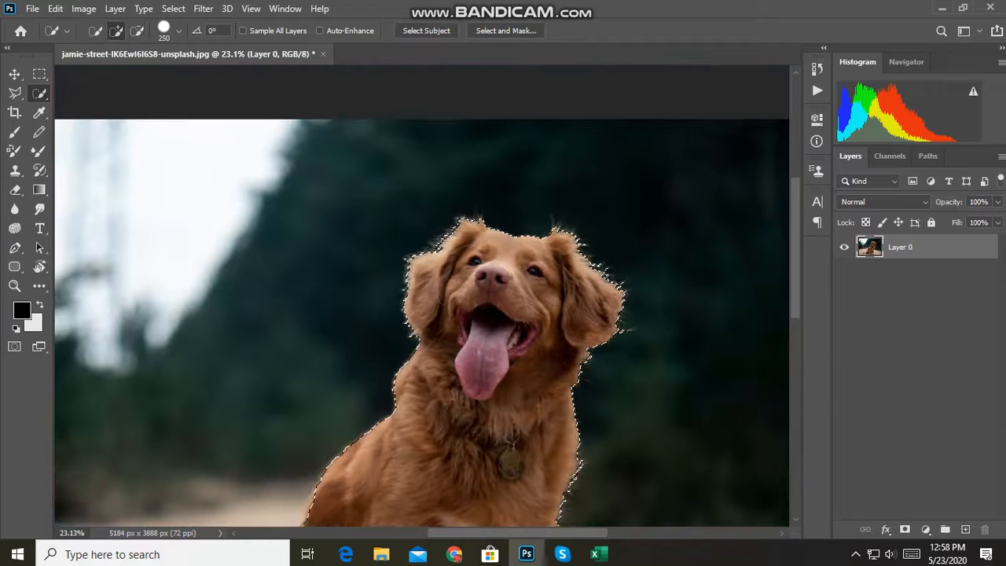
pyautogui.click(904, 529)
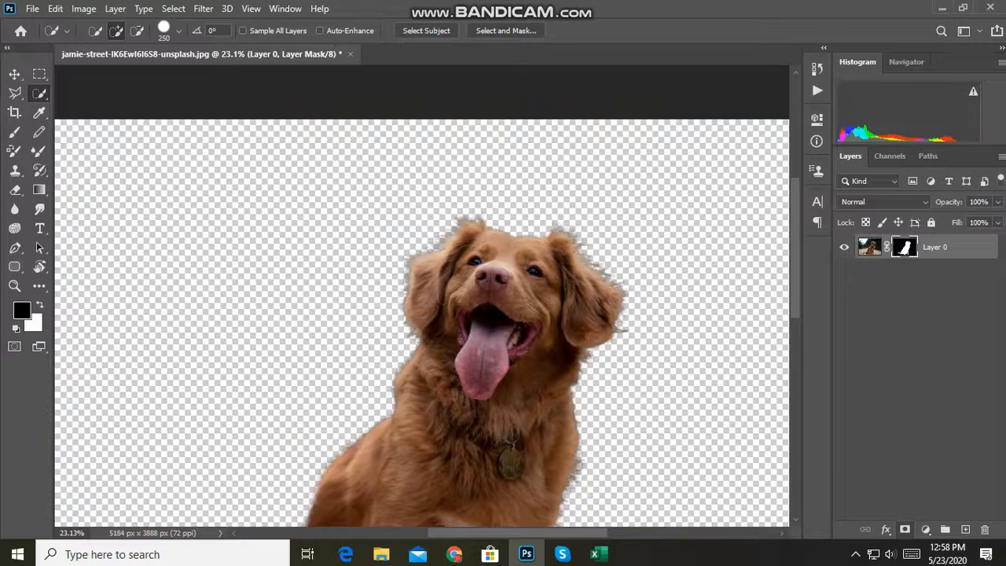
pyautogui.scroll(-2, 480, 299)
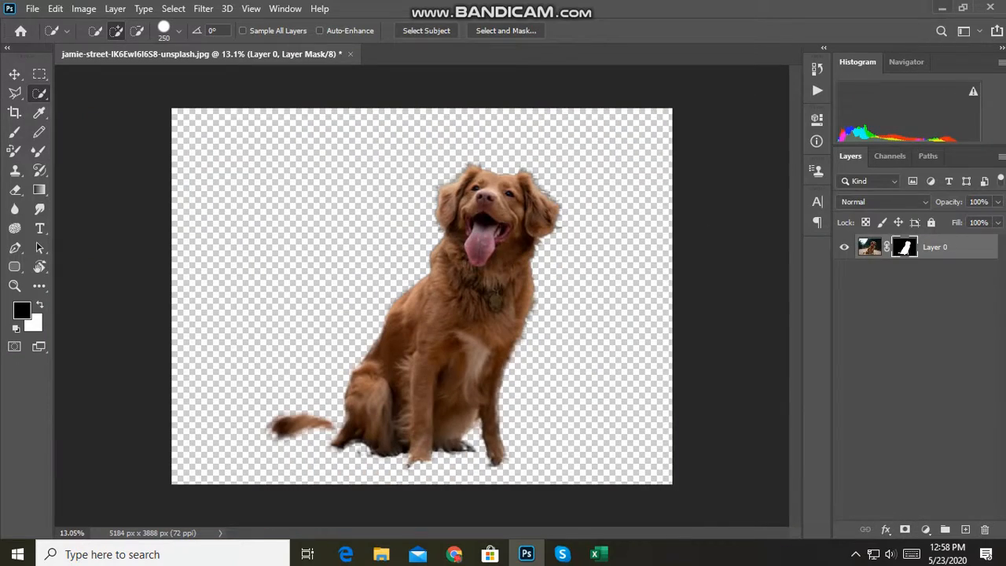
# Step: Place the white jeep photo from the desktop into the dog document
pyautogui.click(941, 7)
pyautogui.rightClick(628, 96)
pyautogui.click(667, 138)
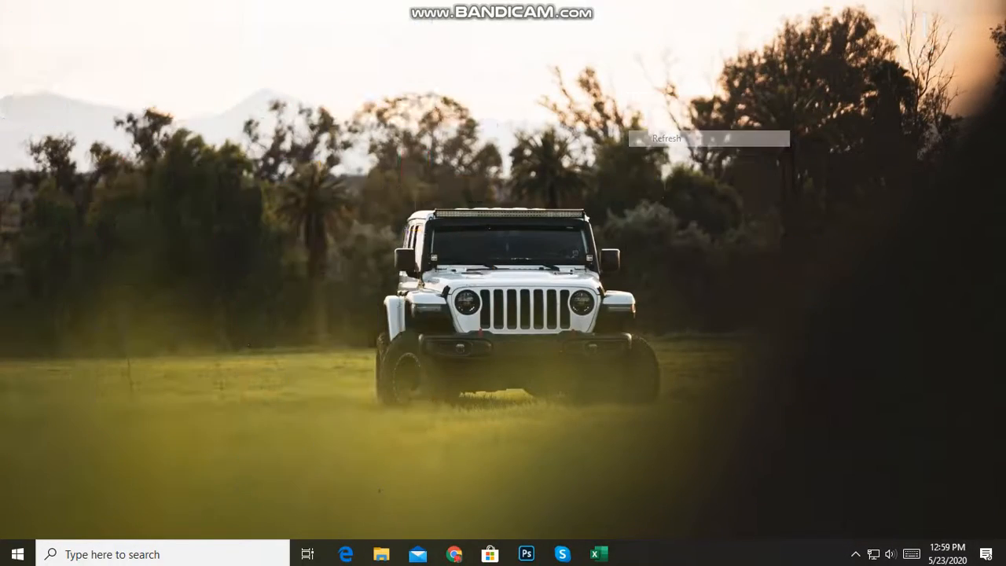
pyautogui.moveTo(638, 185); pyautogui.dragTo(283, 280)
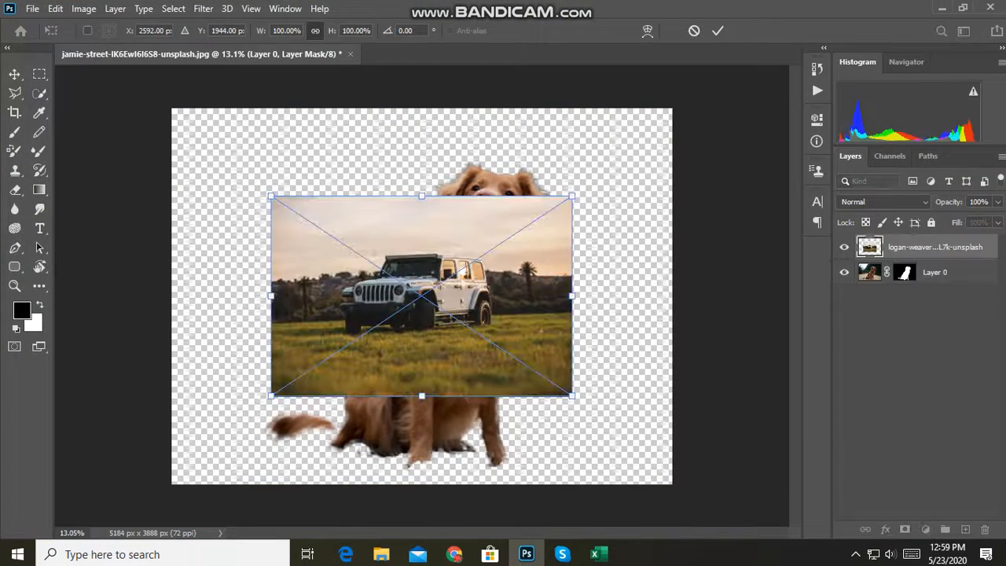
# Step: Enlarge the placed jeep photo from both corners until it covers the whole canvas, and commit the transform
pyautogui.scroll(-5, 423, 295)
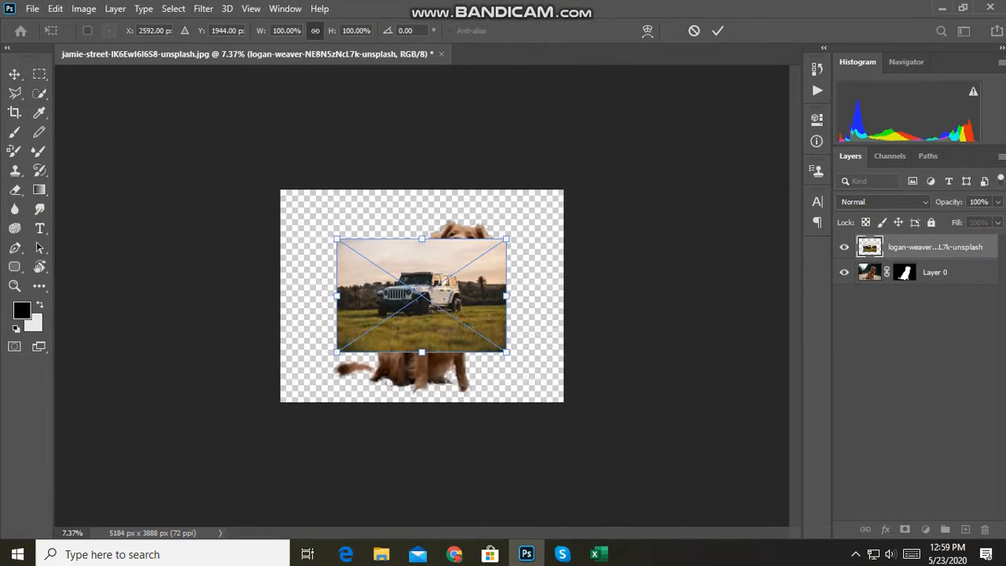
pyautogui.moveTo(507, 352); pyautogui.dragTo(581, 402)
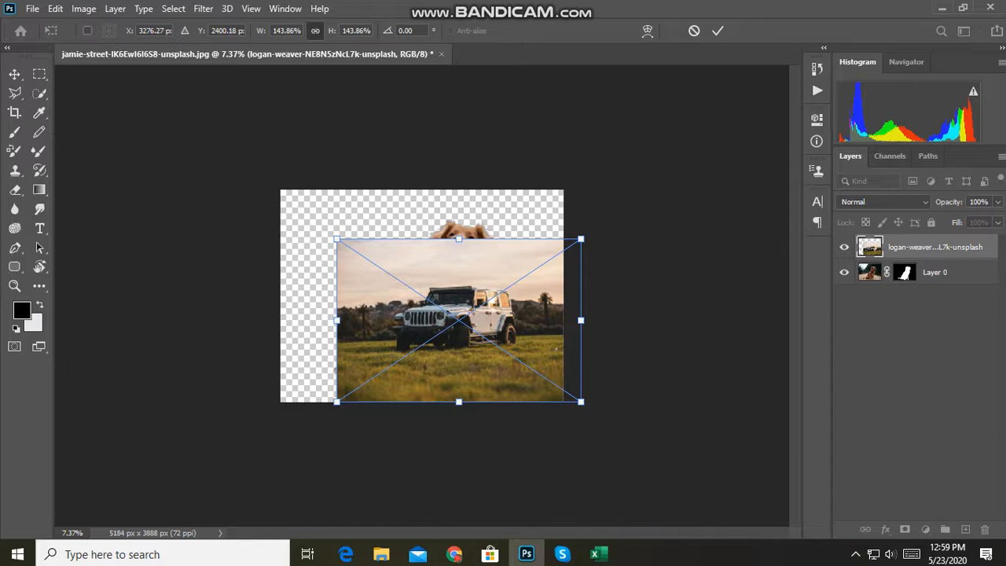
pyautogui.moveTo(336, 238); pyautogui.dragTo(252, 182)
pyautogui.press('Return')
pyautogui.press('w')
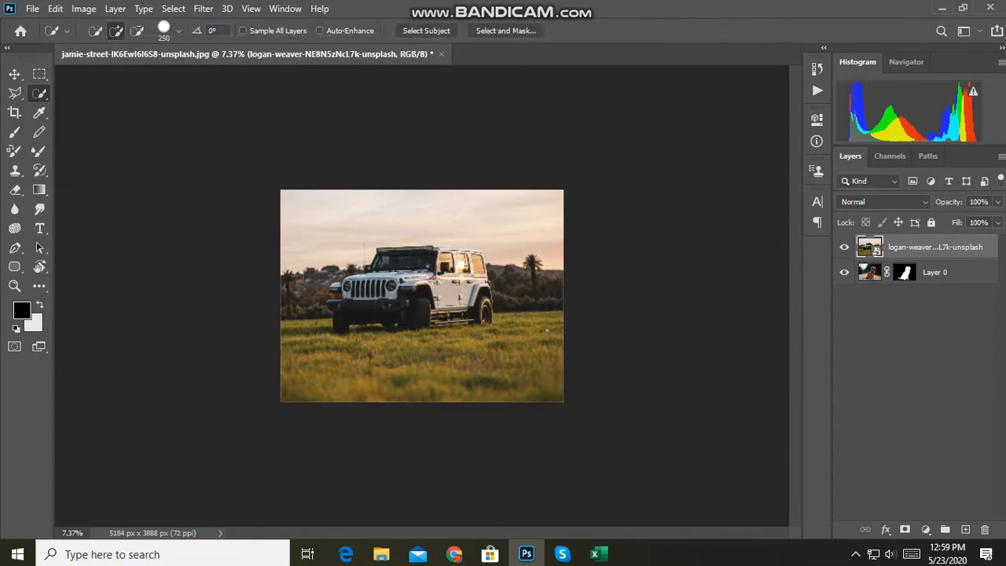
# Step: Rasterize the jeep photo layer and move it below Layer 0 so the dog is in front
pyautogui.scroll(2, 400, 309)
pyautogui.rightClick(914, 247)
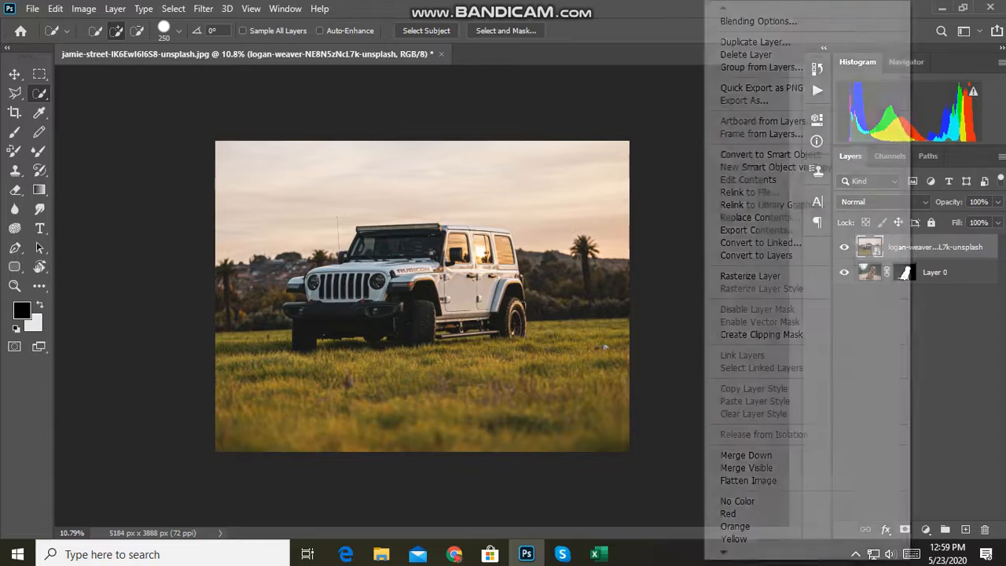
pyautogui.click(778, 213)
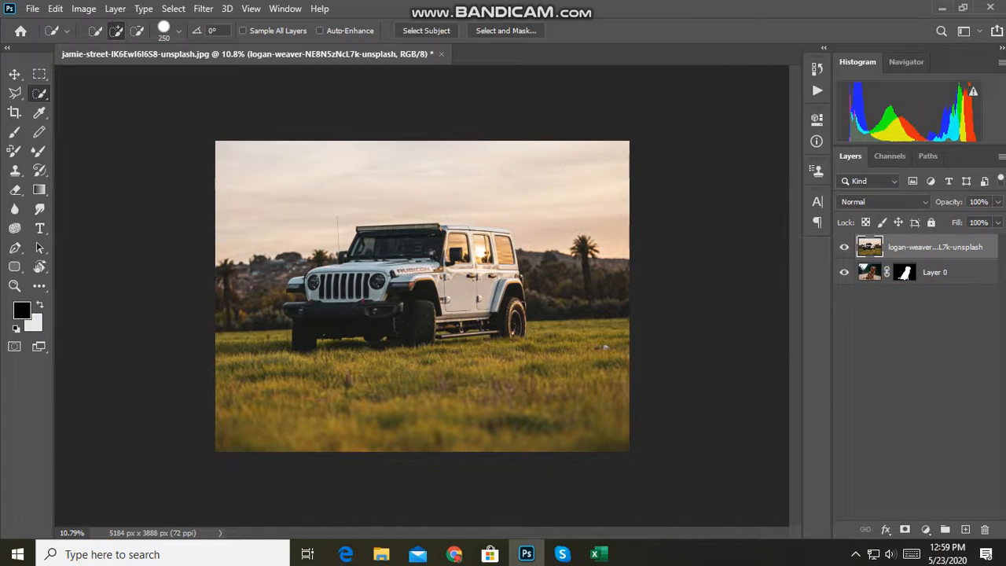
pyautogui.moveTo(933, 247); pyautogui.dragTo(934, 287)
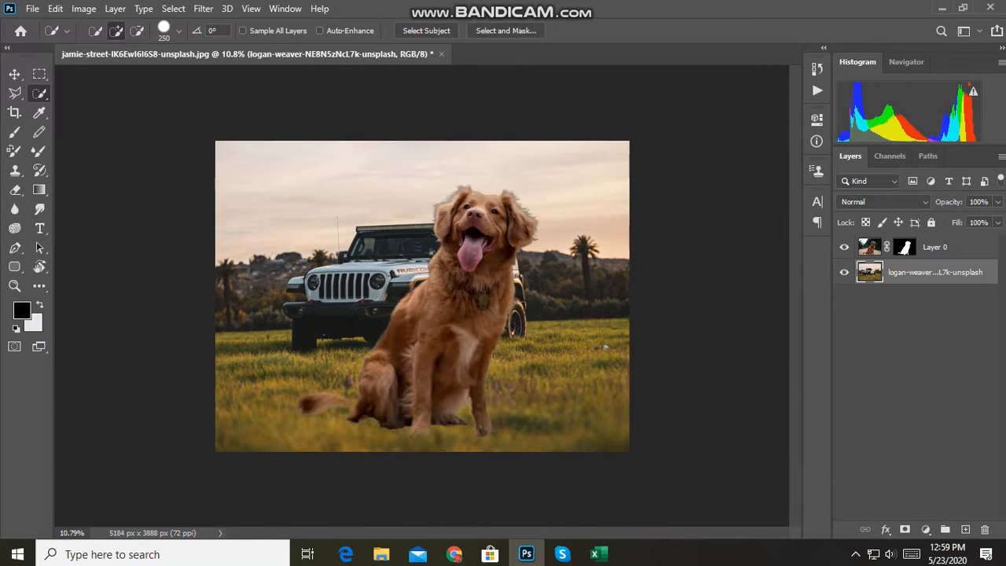
# Step: Scale the dog on Layer 0 to about 73% and position it on the grass in front of the jeep
pyautogui.scroll(3, 424, 300)
pyautogui.click(935, 247)
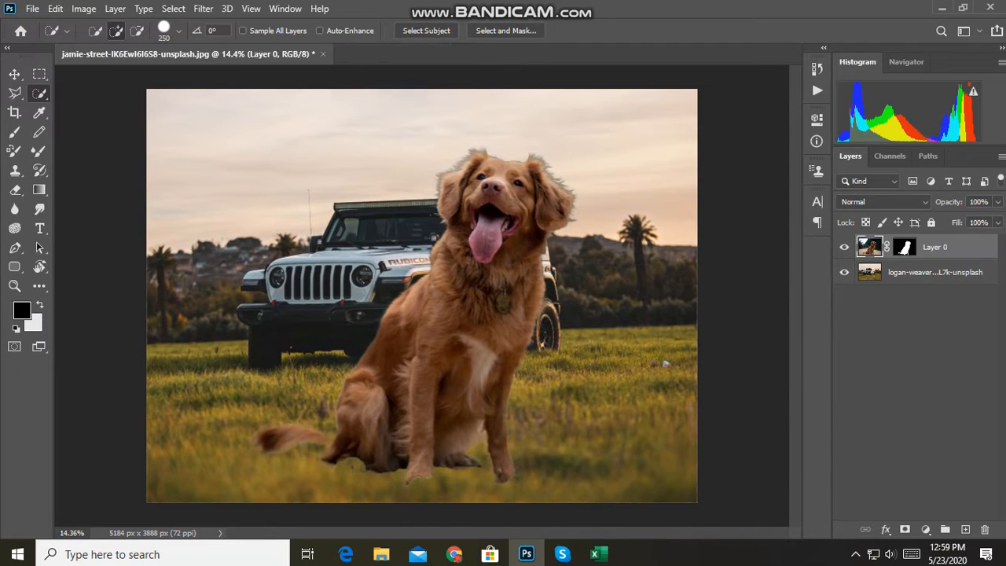
pyautogui.press('v')
pyautogui.moveTo(491, 282); pyautogui.dragTo(450, 276)
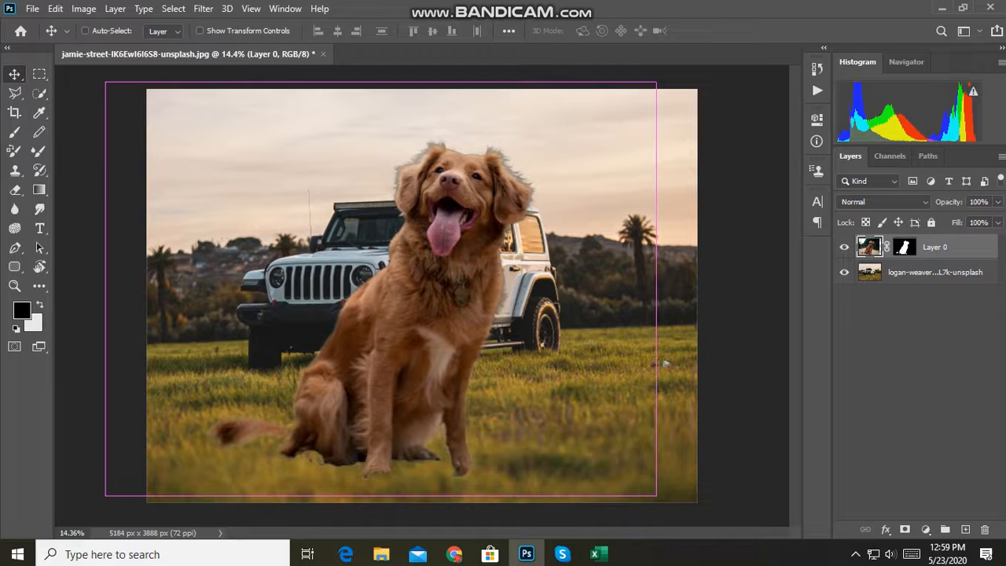
pyautogui.hotkey('ctrl', 't')
pyautogui.moveTo(656, 81); pyautogui.dragTo(507, 193)
pyautogui.moveTo(320, 353); pyautogui.dragTo(408, 346)
pyautogui.moveTo(389, 180); pyautogui.dragTo(399, 180)
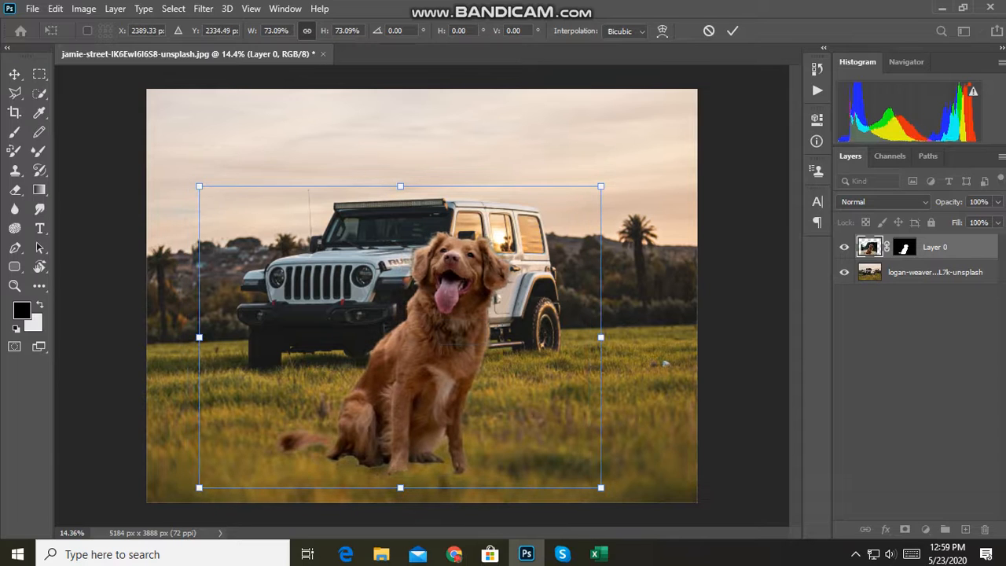
pyautogui.press('Return')
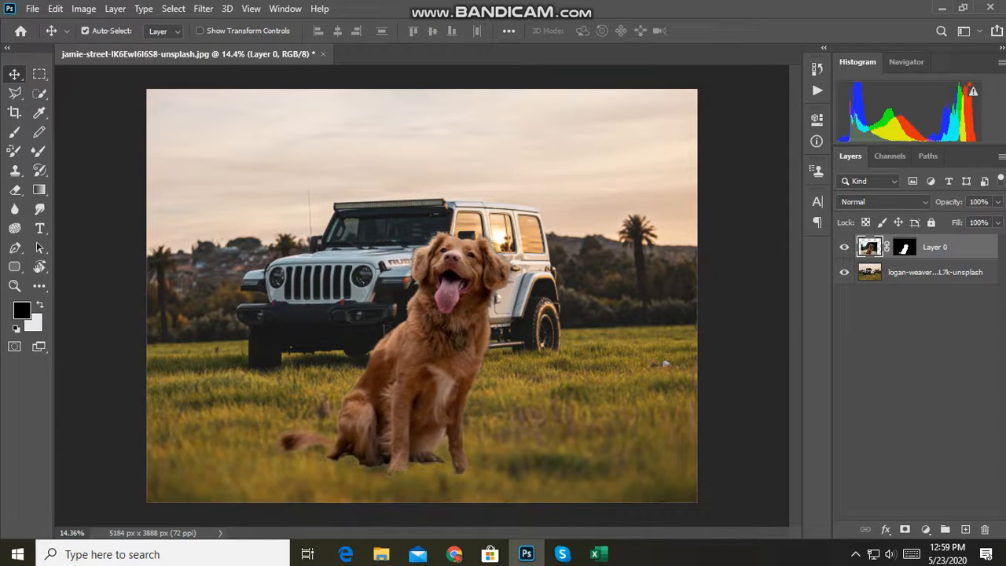
pyautogui.moveTo(431, 355); pyautogui.dragTo(433, 334)
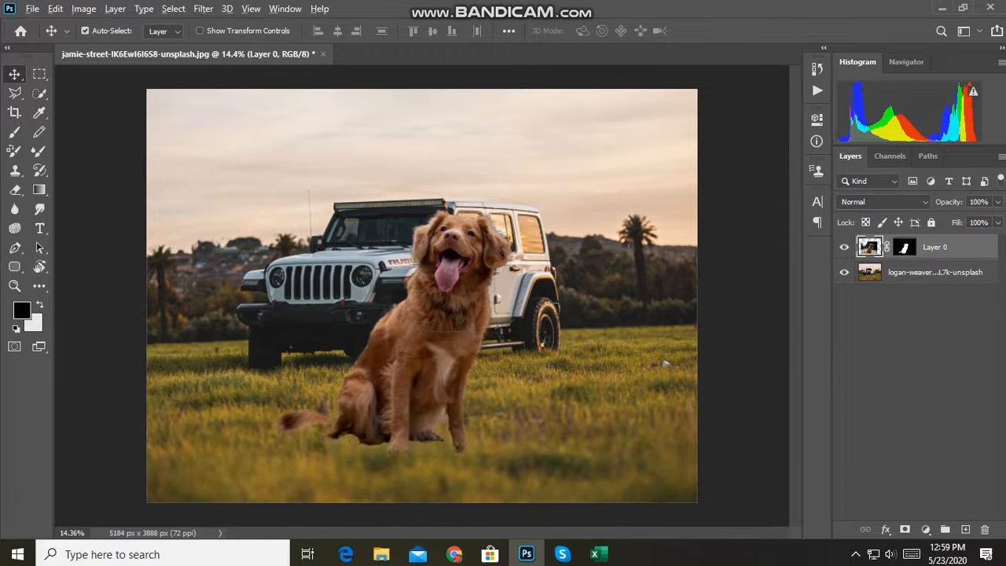
# Step: Activate the Eraser tool for the dog layer and look through its preset brushes
pyautogui.scroll(-4, 421, 295)
pyautogui.scroll(3, 421, 296)
pyautogui.scroll(3, 422, 295)
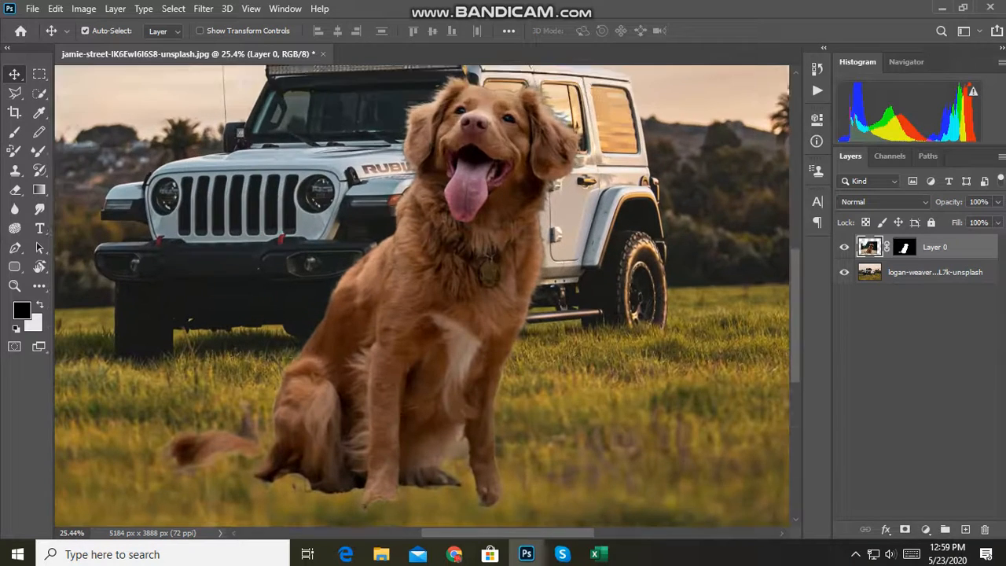
pyautogui.click(15, 189)
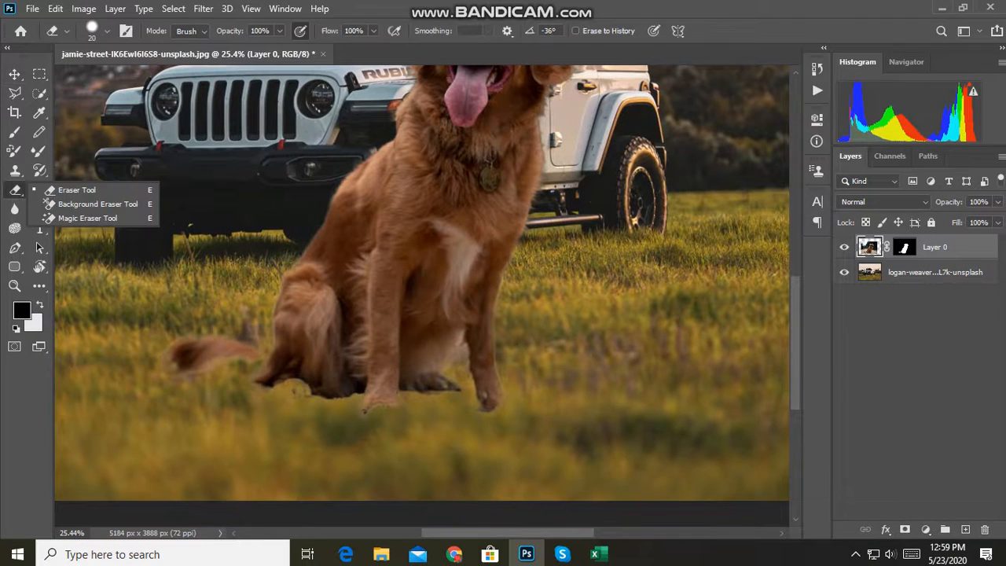
pyautogui.click(77, 190)
pyautogui.click(107, 31)
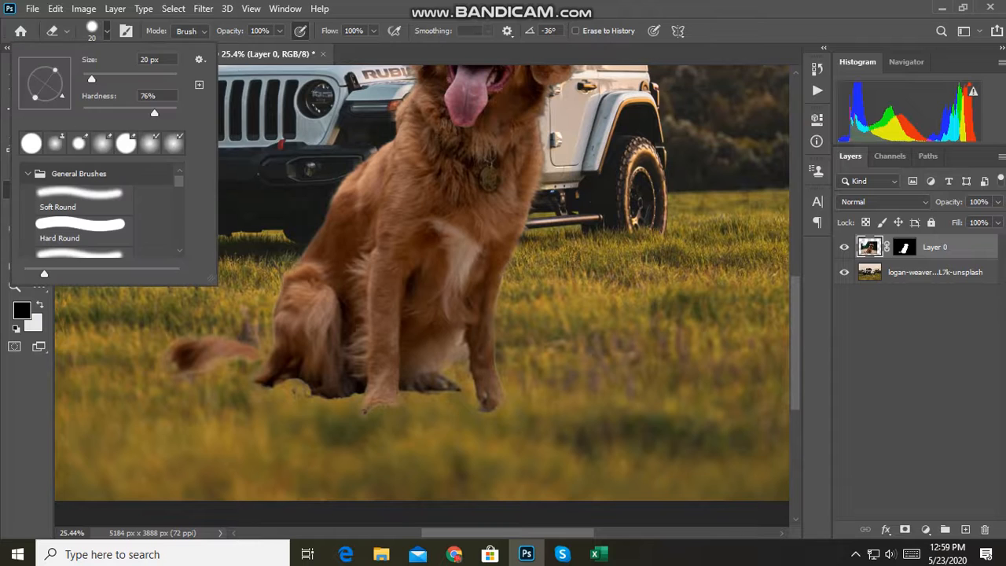
pyautogui.scroll(-1, 422, 283)
pyautogui.scroll(-10, 103, 212)
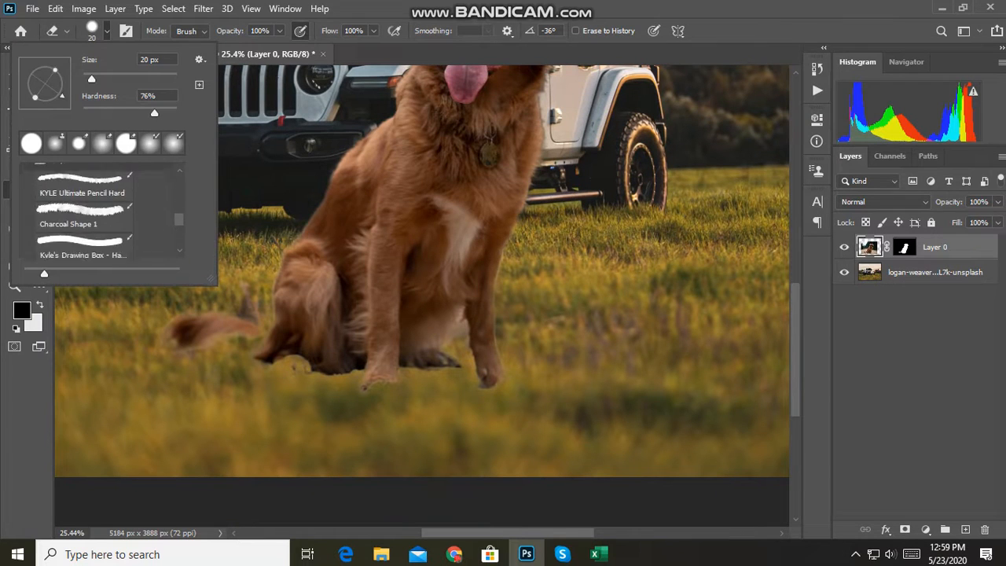
pyautogui.scroll(-2, 102, 208)
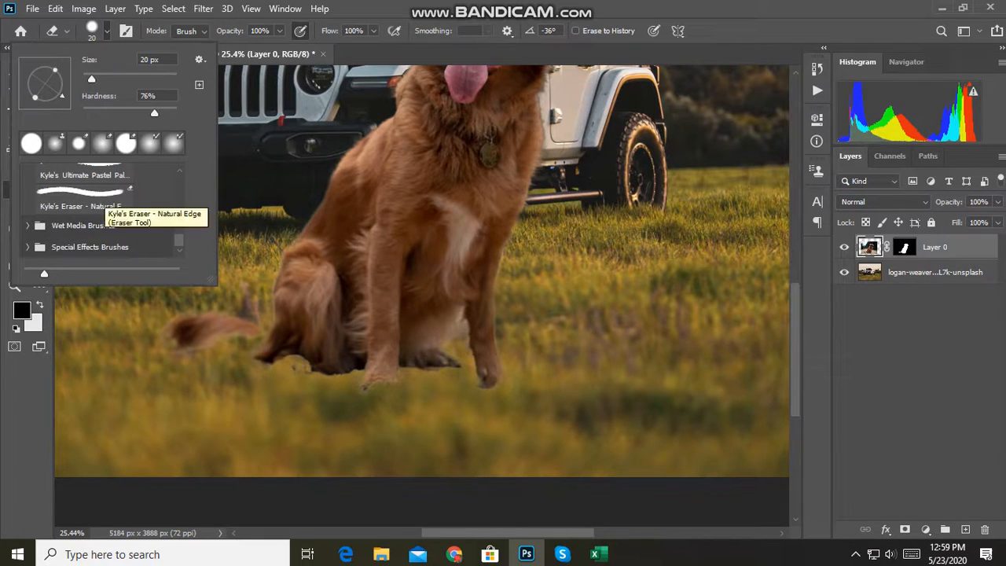
pyautogui.click(107, 30)
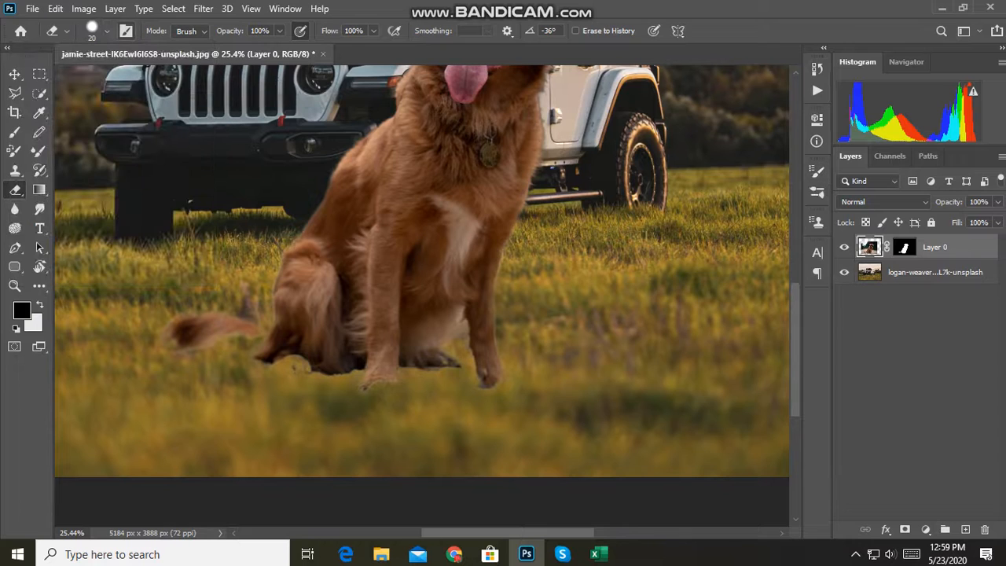
# Step: Choose the textured 112 px brush tip for the eraser in the brush settings
pyautogui.click(818, 171)
pyautogui.scroll(-2, 708, 196)
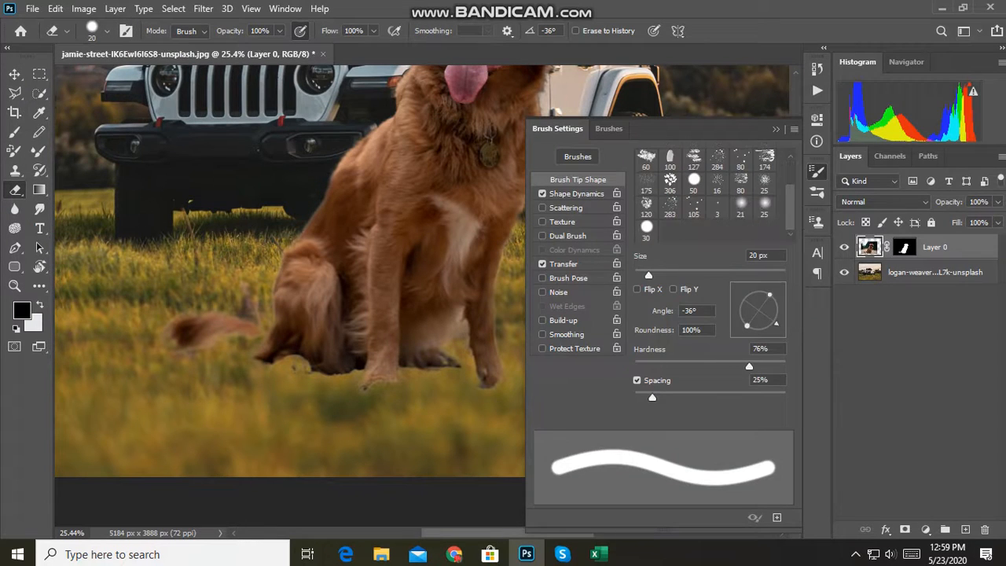
pyautogui.scroll(1, 708, 197)
pyautogui.scroll(1, 707, 197)
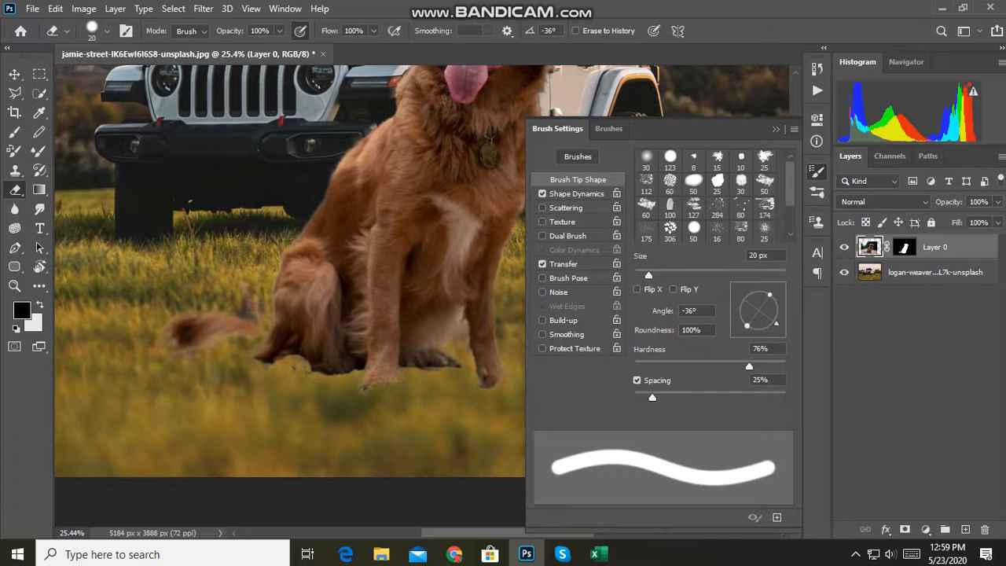
pyautogui.click(647, 184)
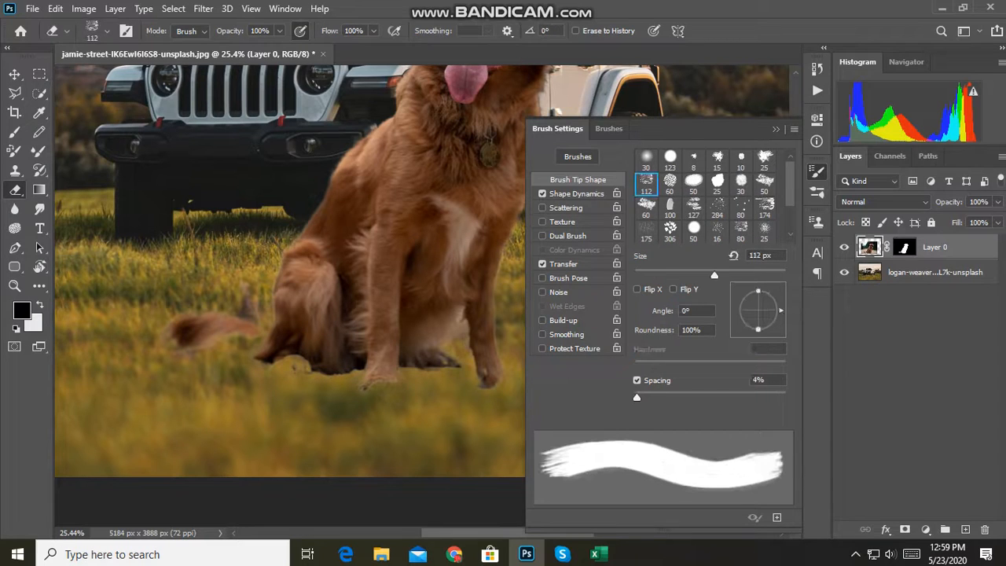
# Step: Enlarge the textured eraser tip to 464 px and rotate it to -102° while starting to erase under the dog's paws
pyautogui.rightClick(413, 365)
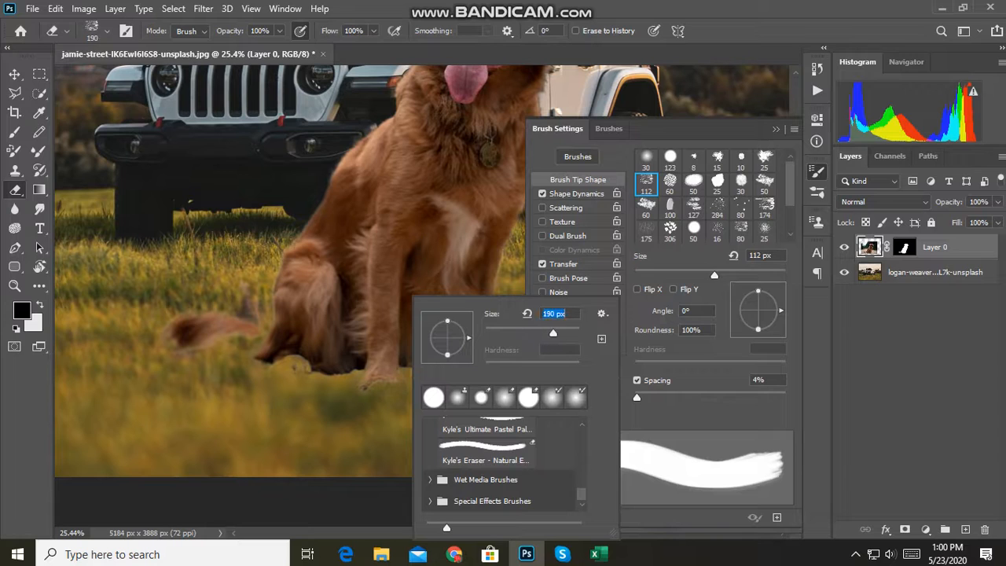
pyautogui.press('Return')
pyautogui.moveTo(338, 381); pyautogui.dragTo(421, 380)
pyautogui.rightClick(417, 379)
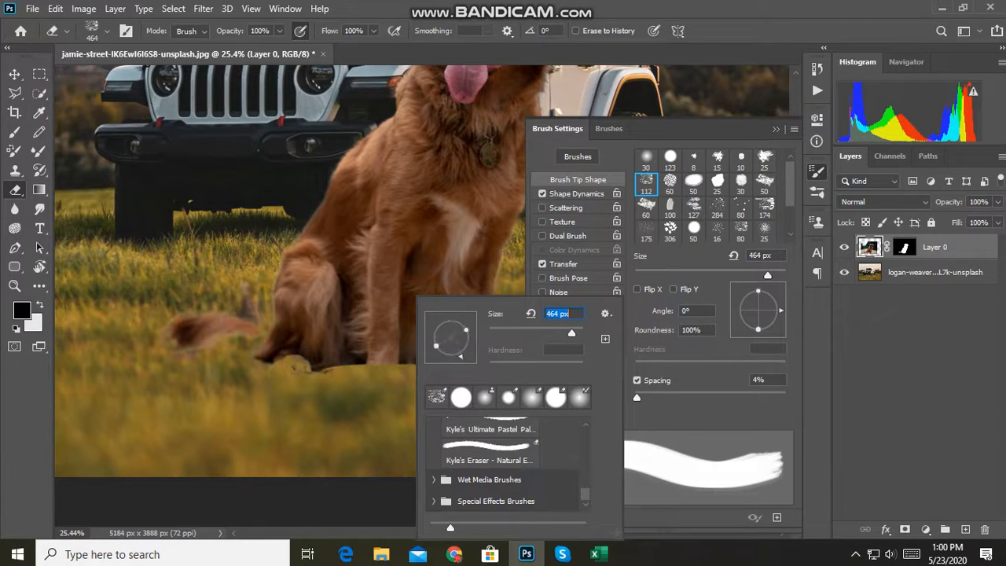
pyautogui.moveTo(461, 356); pyautogui.dragTo(446, 358)
pyautogui.press('Return')
# Step: Erase along the lower edge of the dog's paws, haunch and tail so they blend into the grass
pyautogui.moveTo(386, 387); pyautogui.dragTo(425, 389)
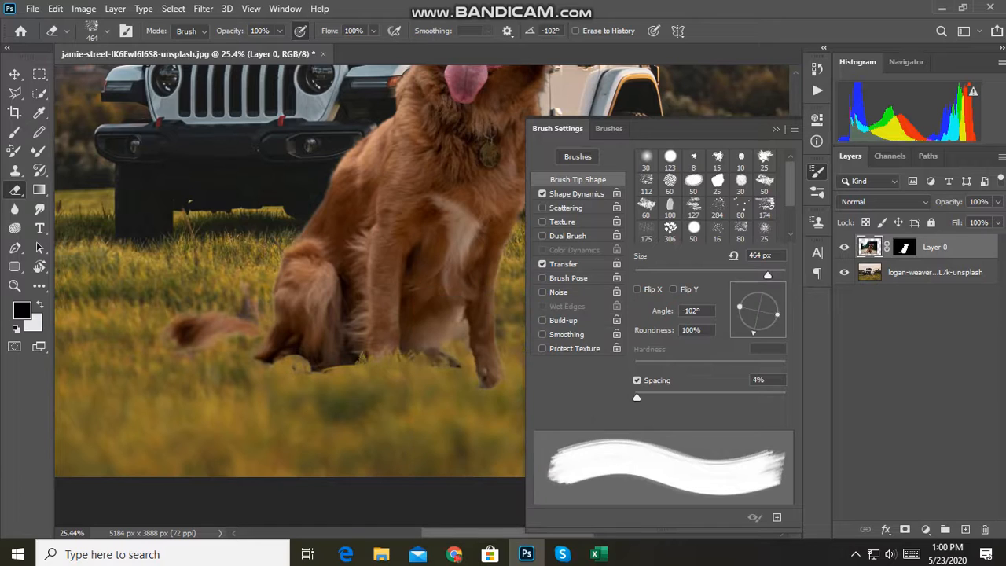
pyautogui.moveTo(354, 384); pyautogui.dragTo(330, 377)
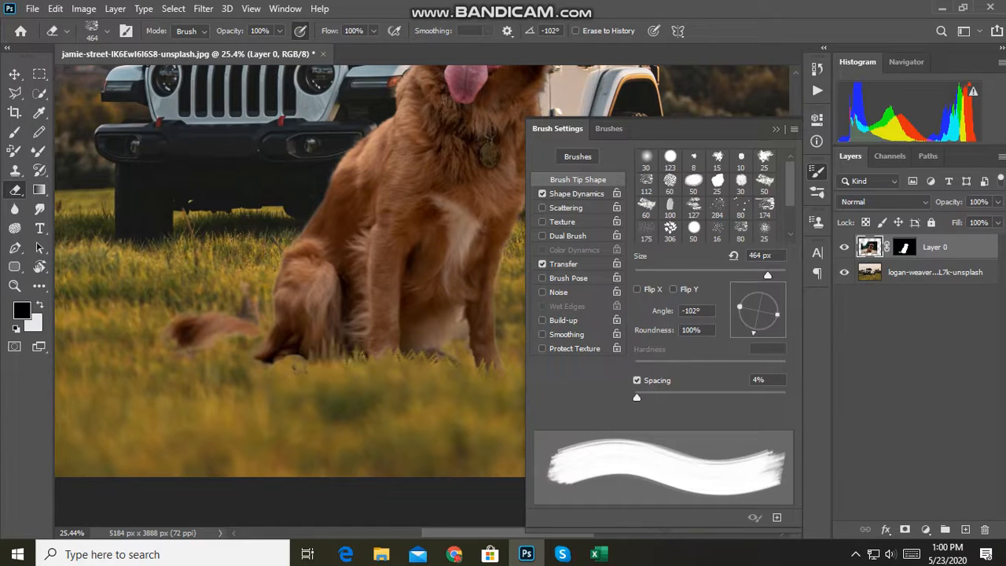
pyautogui.click(193, 358)
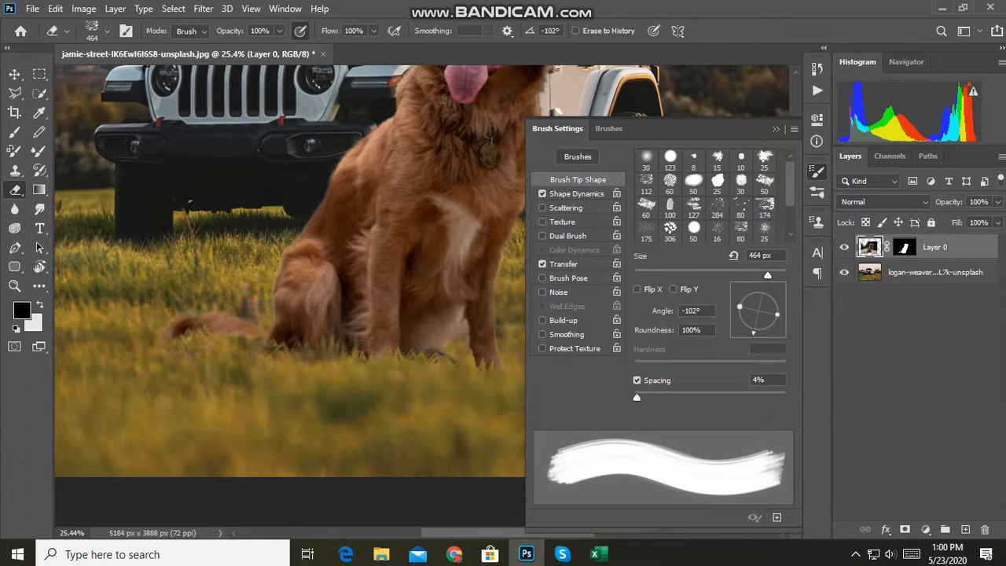
pyautogui.hotkey('ctrl', '0')
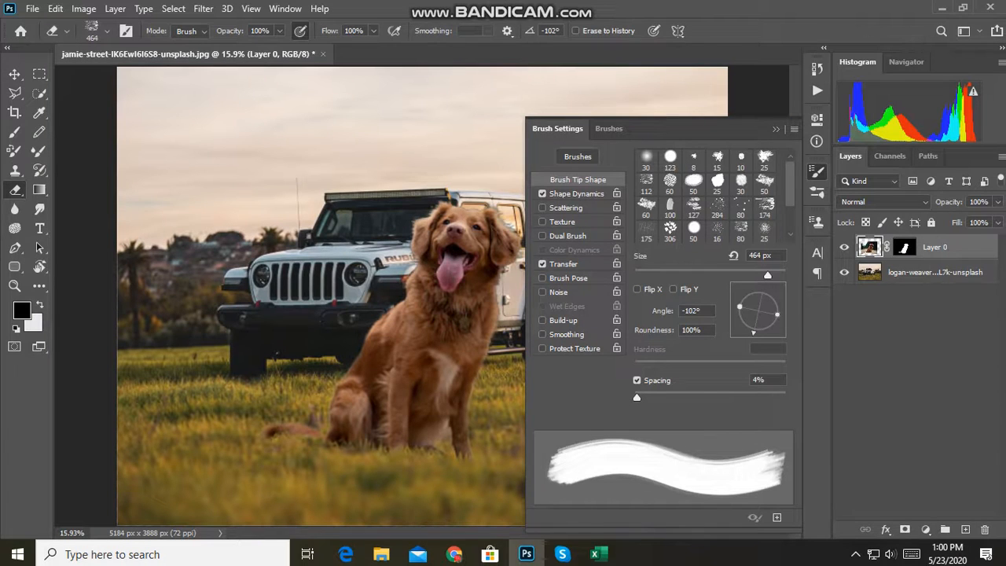
pyautogui.press('F5')
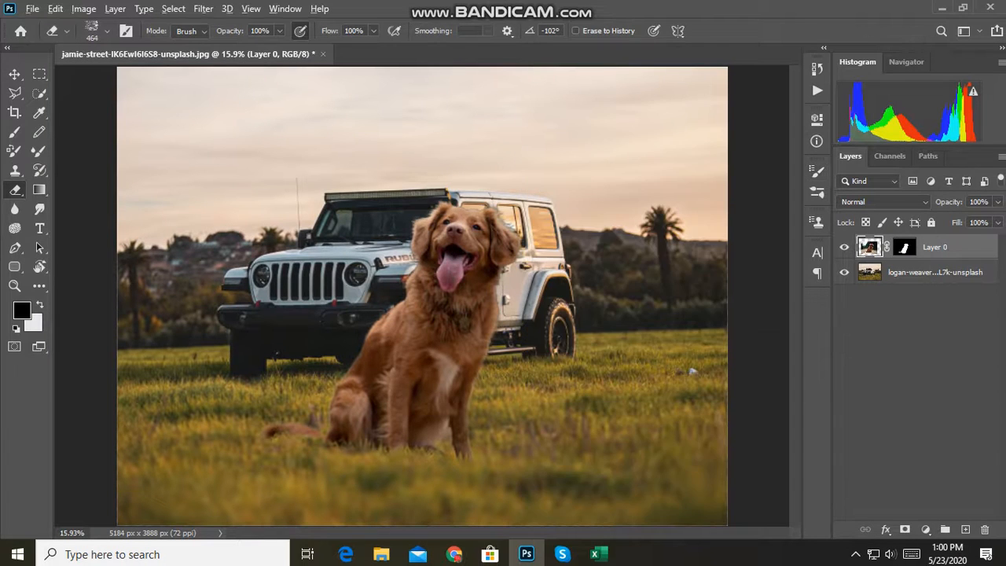
# Step: Erase the remaining hard edges at the bottom of the dog's front paws with the textured eraser
pyautogui.keyDown('alt'); pyautogui.scroll(3, 440, 492); pyautogui.keyUp('alt')
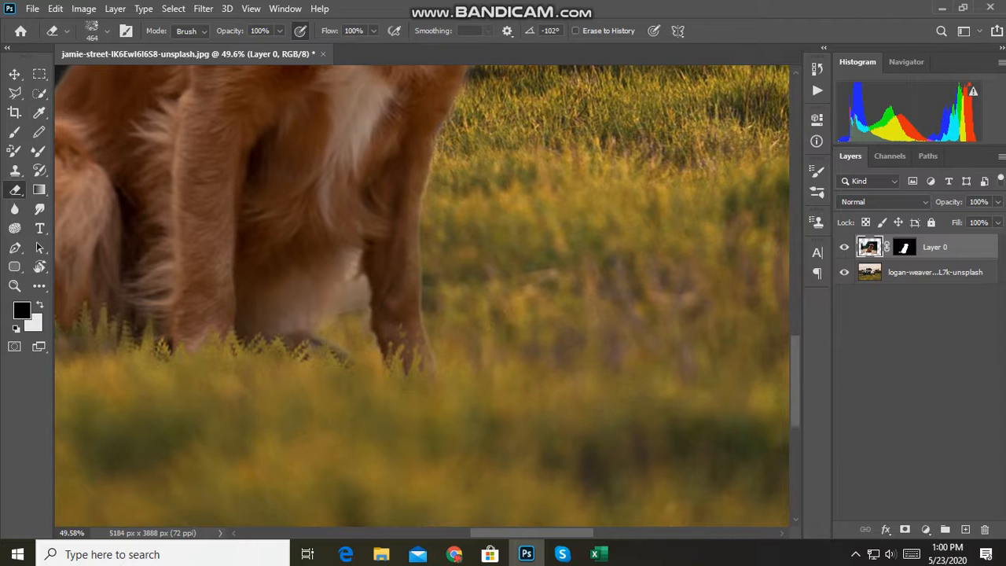
pyautogui.click(396, 363)
pyautogui.keyDown('alt'); pyautogui.scroll(-3, 606, 393); pyautogui.keyUp('alt')
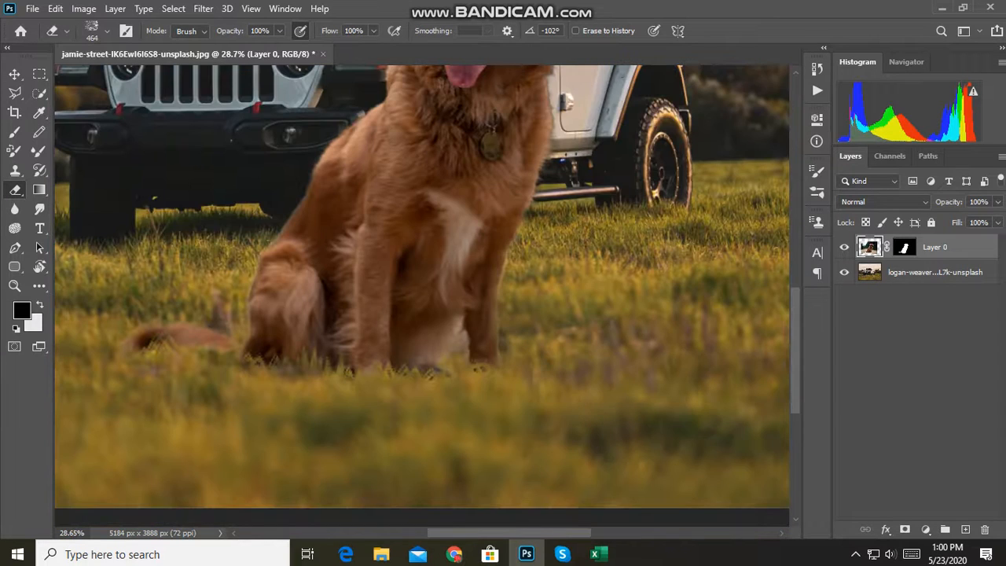
pyautogui.scroll(2, 503, 401)
pyautogui.keyDown('alt'); pyautogui.scroll(2, 393, 436); pyautogui.keyUp('alt')
pyautogui.click(427, 372)
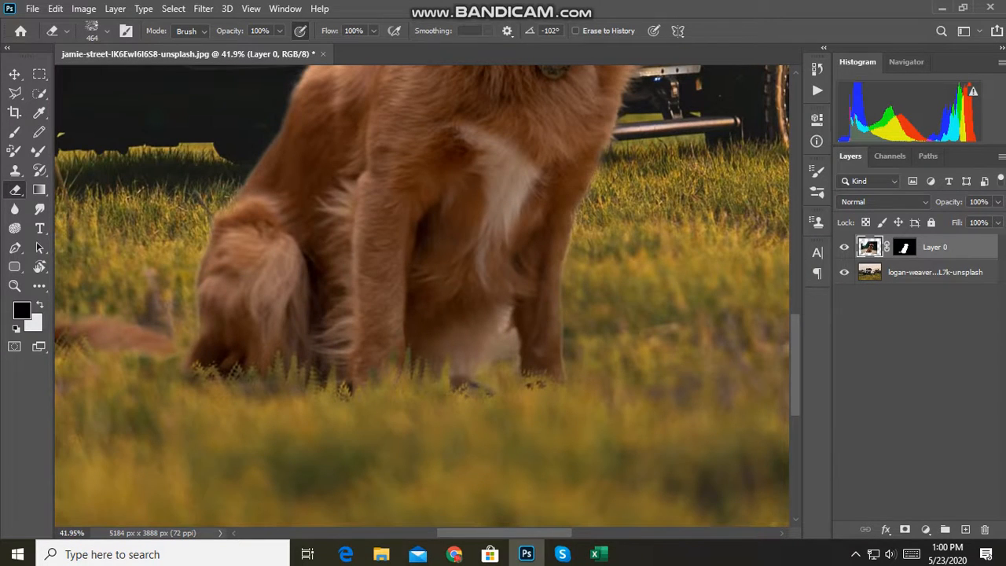
# Step: Start a Tilt-Shift blur on the jeep background layer and centre its focus band on the grass below the dog
pyautogui.keyDown('alt'); pyautogui.scroll(-4, 422, 294); pyautogui.keyUp('alt')
pyautogui.keyDown('alt'); pyautogui.scroll(1, 423, 295); pyautogui.keyUp('alt')
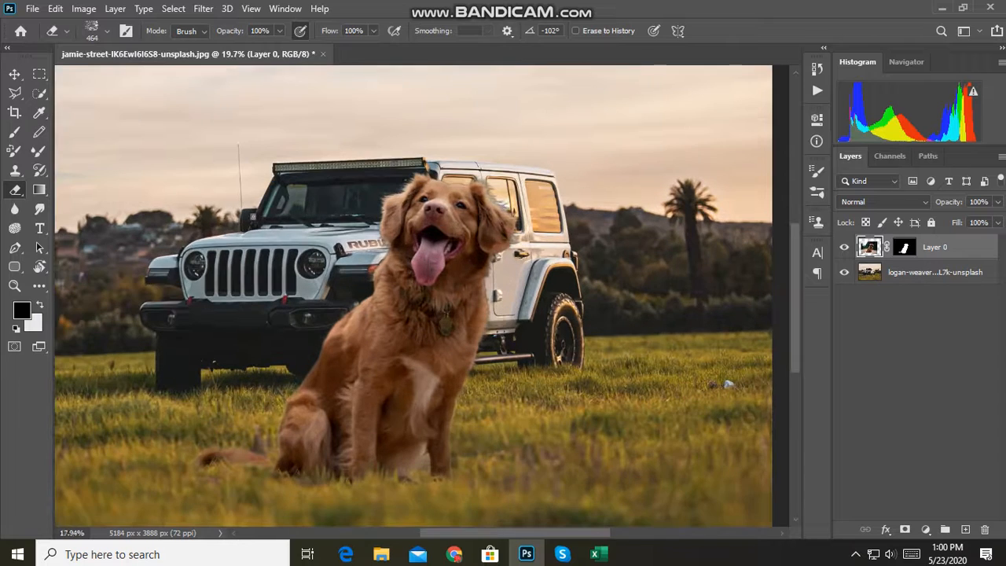
pyautogui.keyDown('alt'); pyautogui.scroll(-1, 508, 305); pyautogui.keyUp('alt')
pyautogui.click(935, 272)
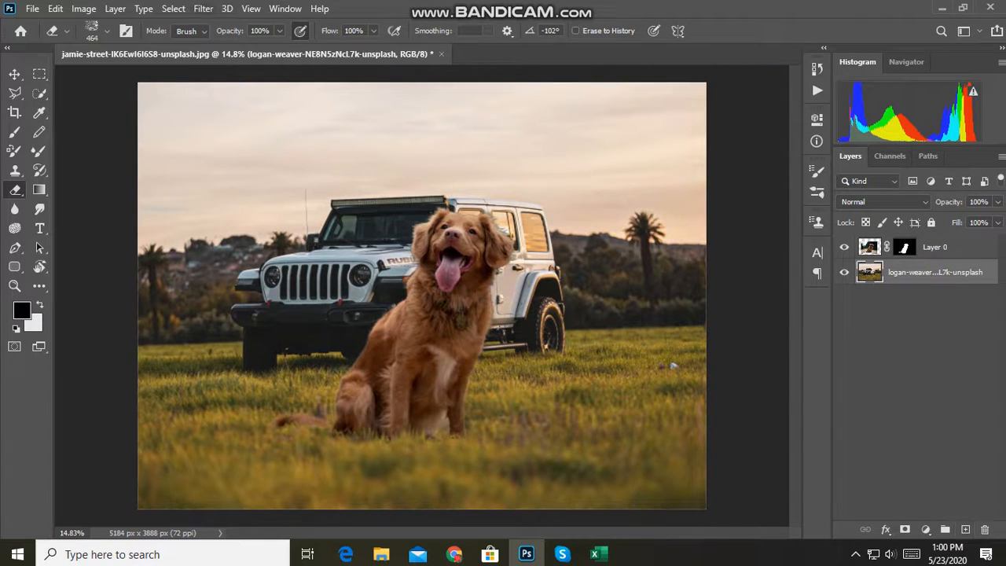
pyautogui.click(203, 8)
pyautogui.moveTo(236, 176)
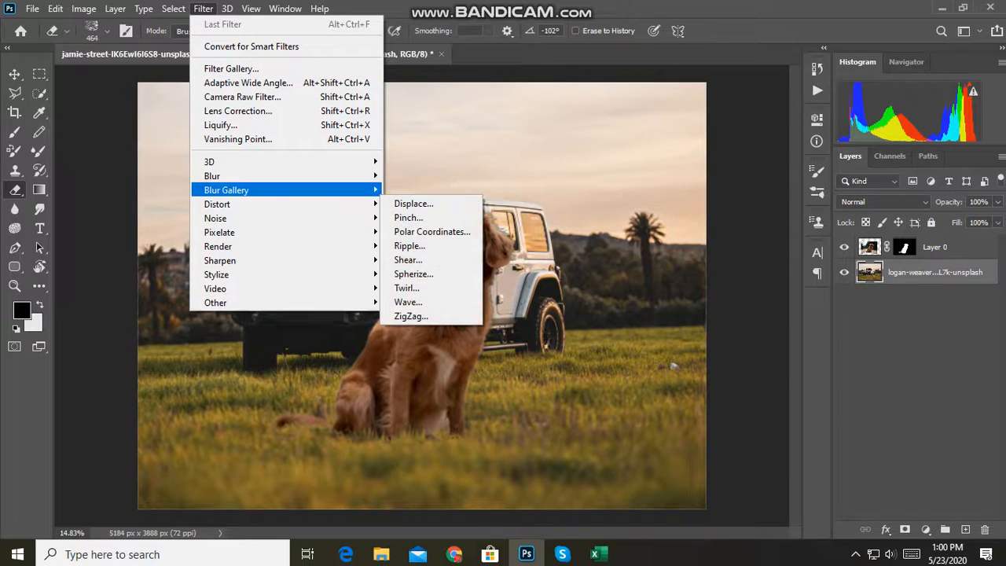
pyautogui.moveTo(314, 190)
pyautogui.click(409, 216)
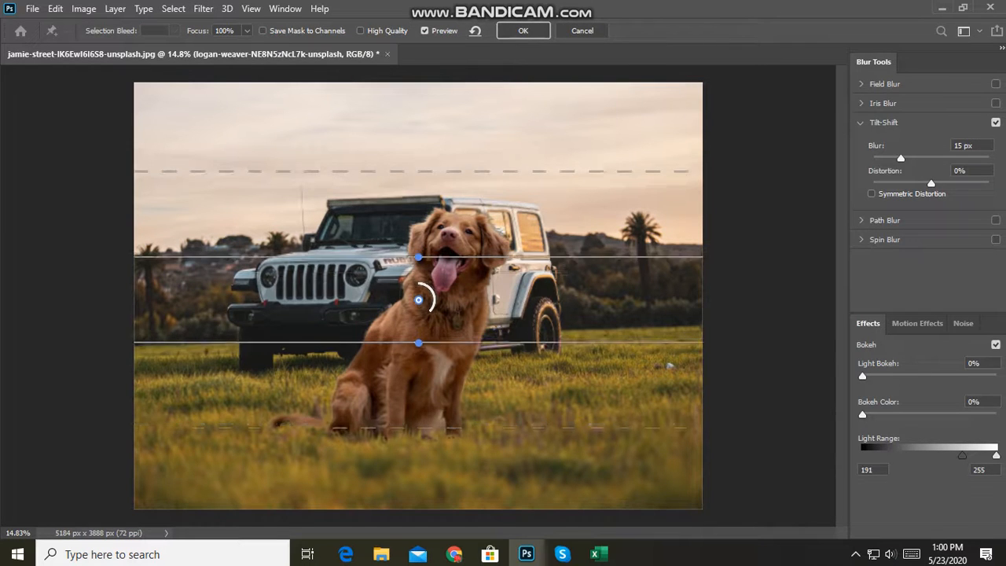
pyautogui.moveTo(418, 296); pyautogui.dragTo(414, 465)
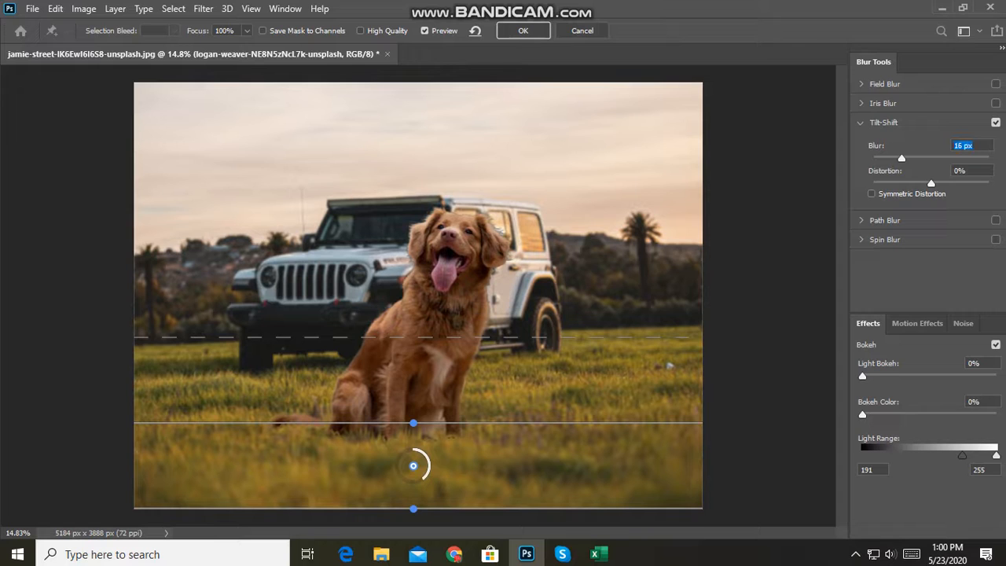
# Step: Set the Tilt-Shift blur to 81 px, lower the focus band slightly to start at the dog's paws, and apply the filter
pyautogui.write('50')
pyautogui.press('Return')
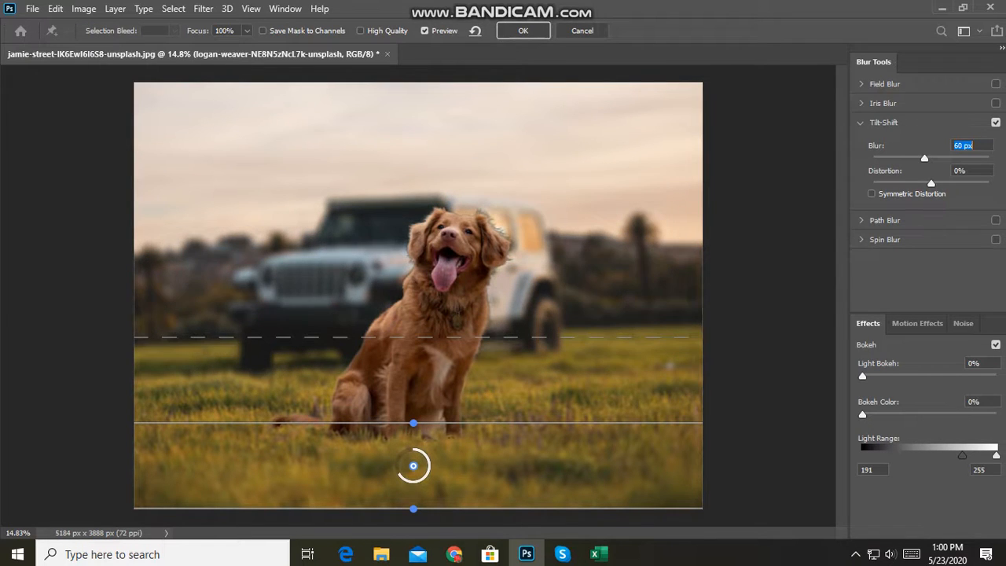
pyautogui.moveTo(924, 158); pyautogui.dragTo(931, 158)
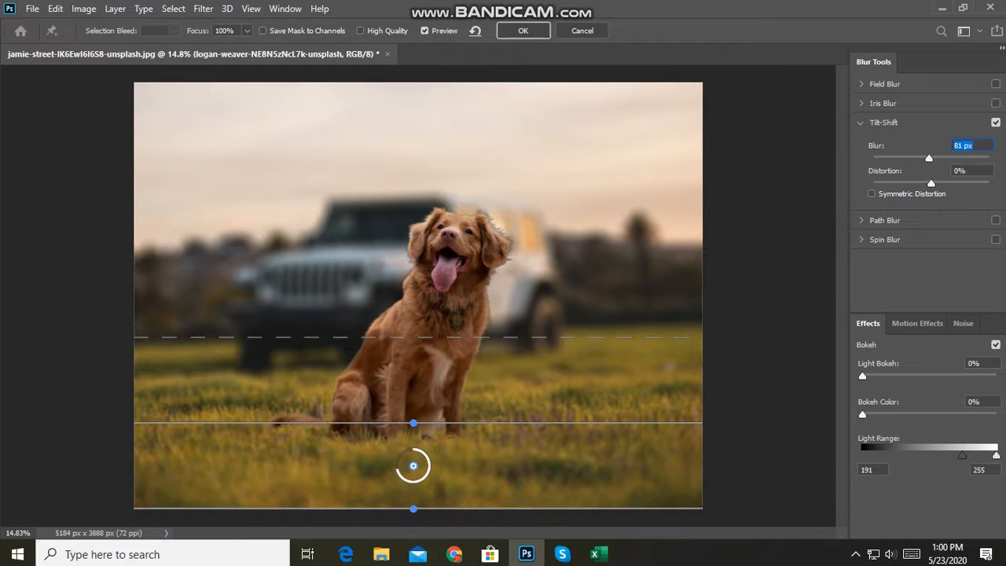
pyautogui.moveTo(413, 466); pyautogui.dragTo(415, 477)
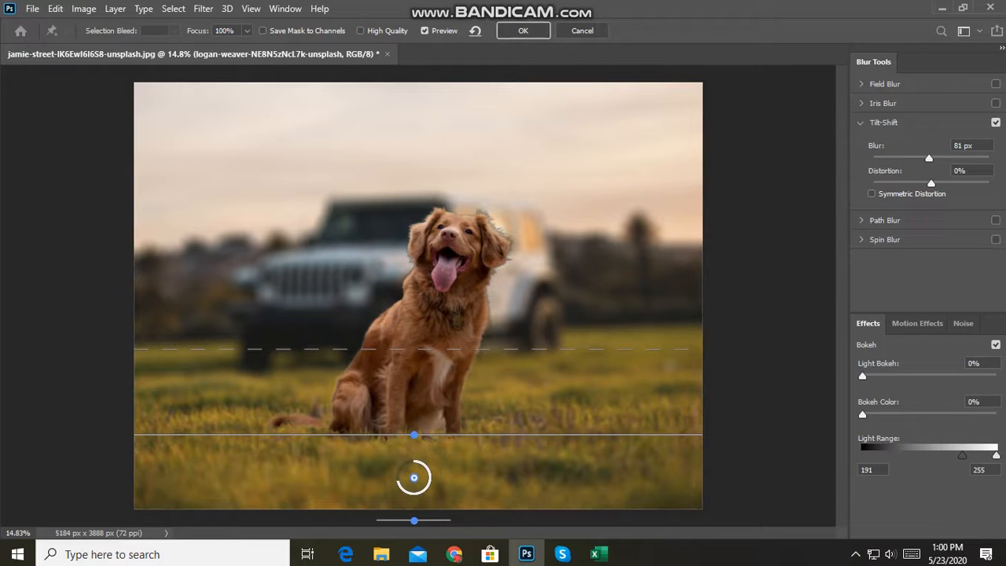
pyautogui.press('Return')
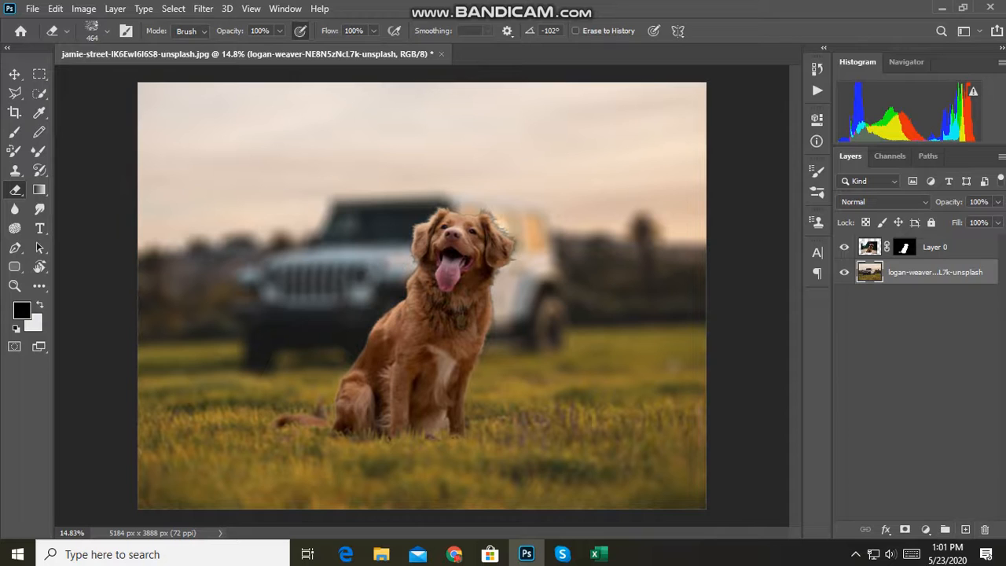
# Step: Add a Selective Color adjustment layer above all layers with Blacks at Cyan +55, Magenta +5, Yellow +34 and Black -5
pyautogui.click(915, 354)
pyautogui.click(926, 529)
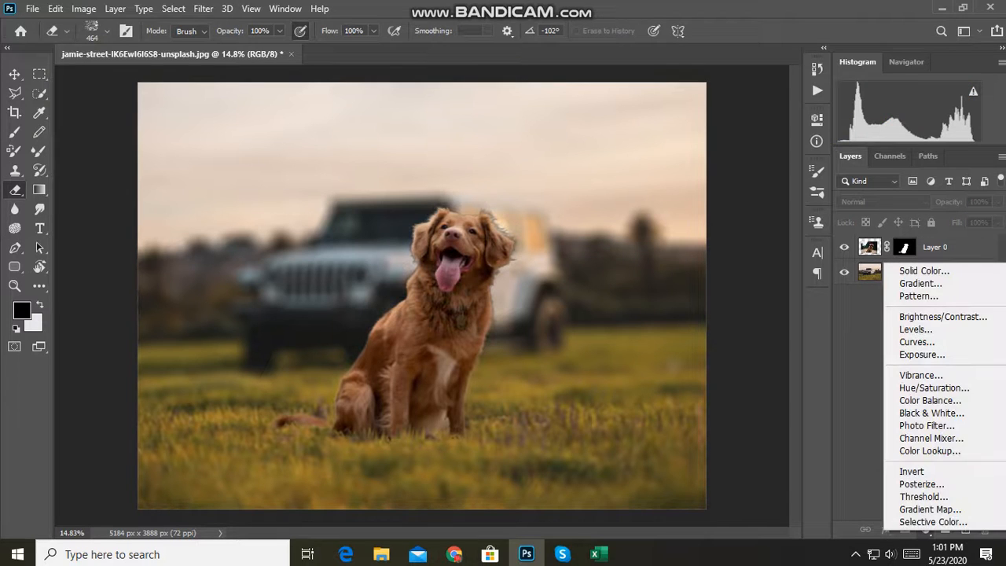
pyautogui.click(933, 522)
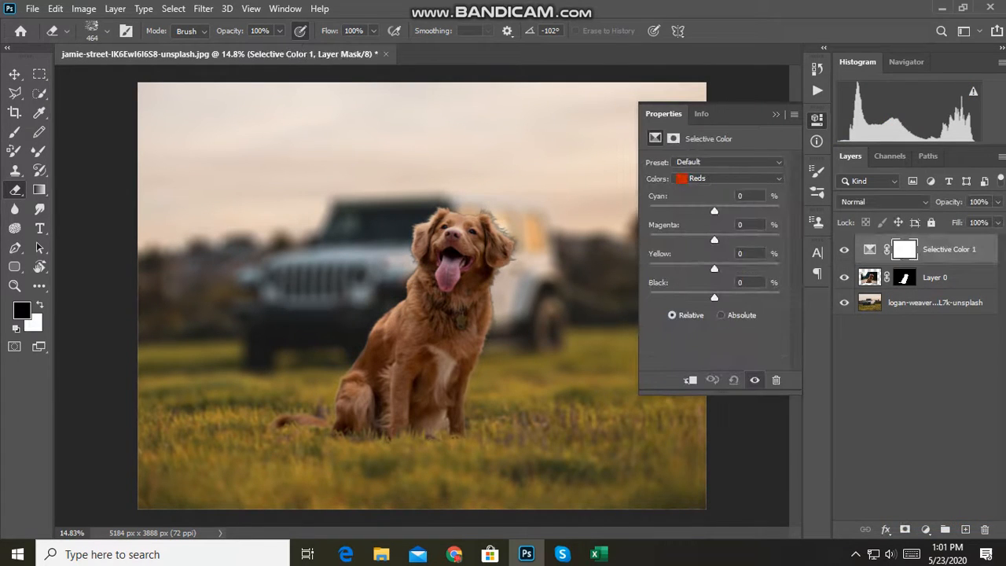
pyautogui.click(731, 178)
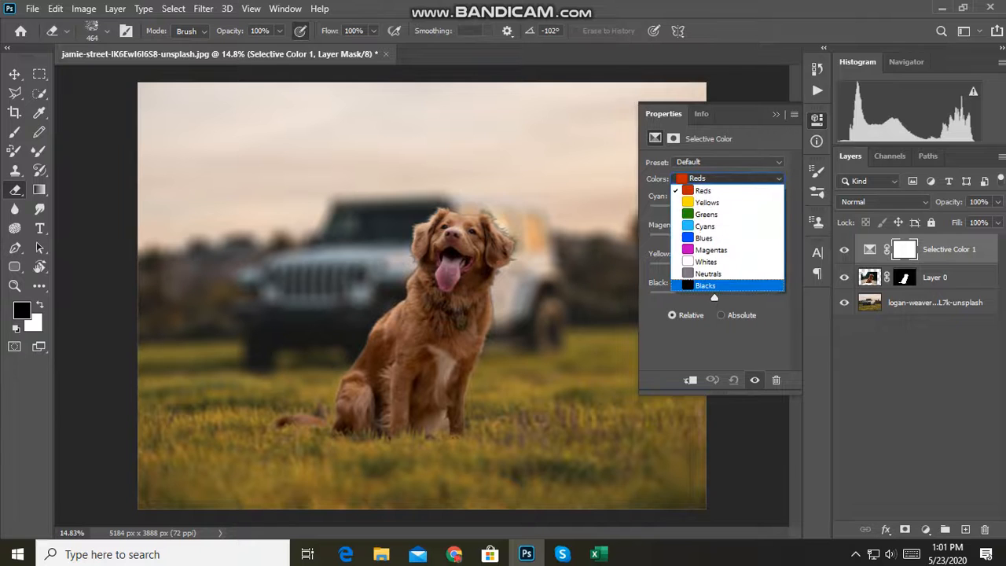
pyautogui.click(719, 283)
pyautogui.moveTo(714, 211); pyautogui.dragTo(750, 211)
pyautogui.moveTo(715, 239); pyautogui.dragTo(711, 298)
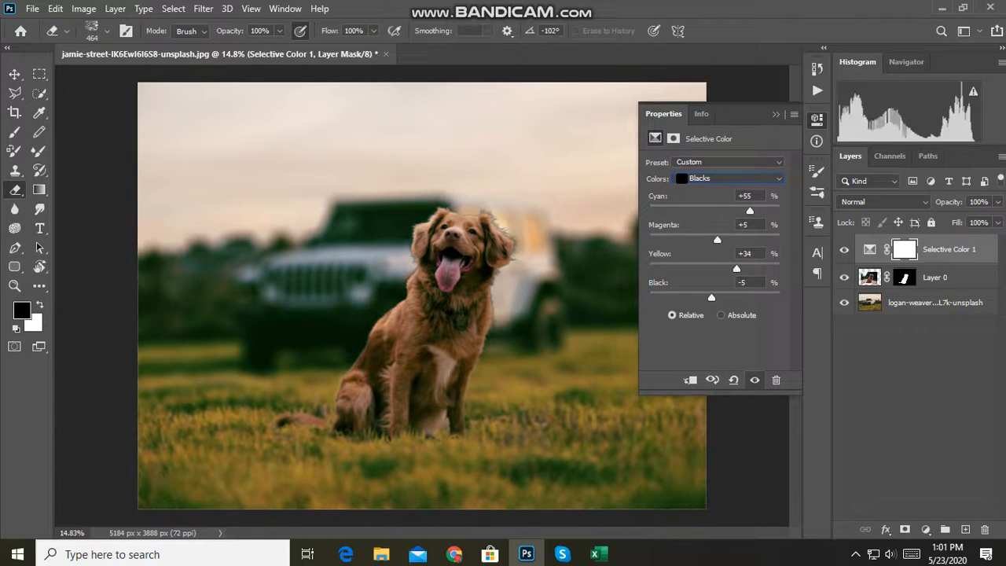
pyautogui.click(776, 114)
# Step: Examine the dog's fur edges around the head and its paws in the grass up close
pyautogui.scroll(10, 435, 221)
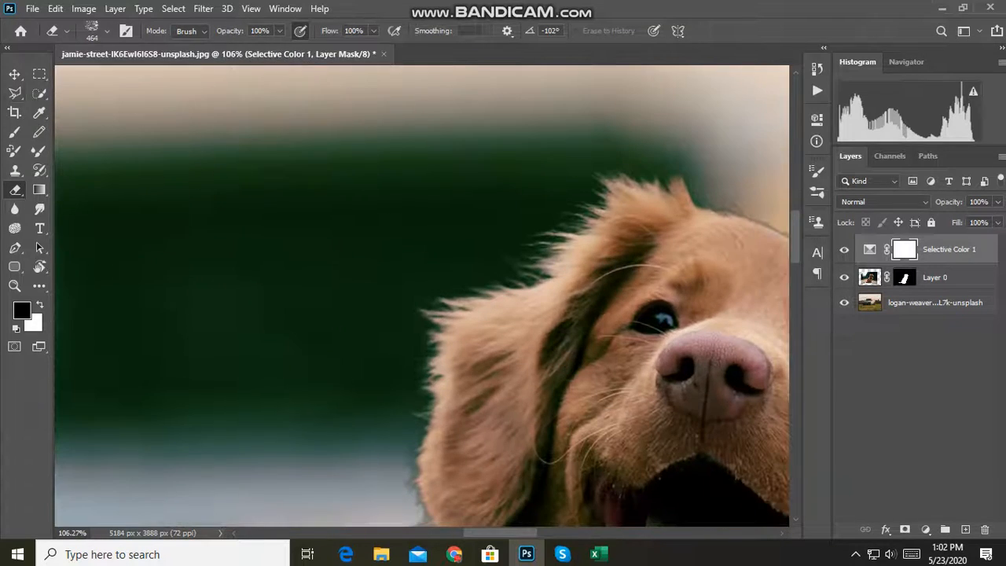
pyautogui.click(14, 74)
pyautogui.scroll(-3, 408, 220)
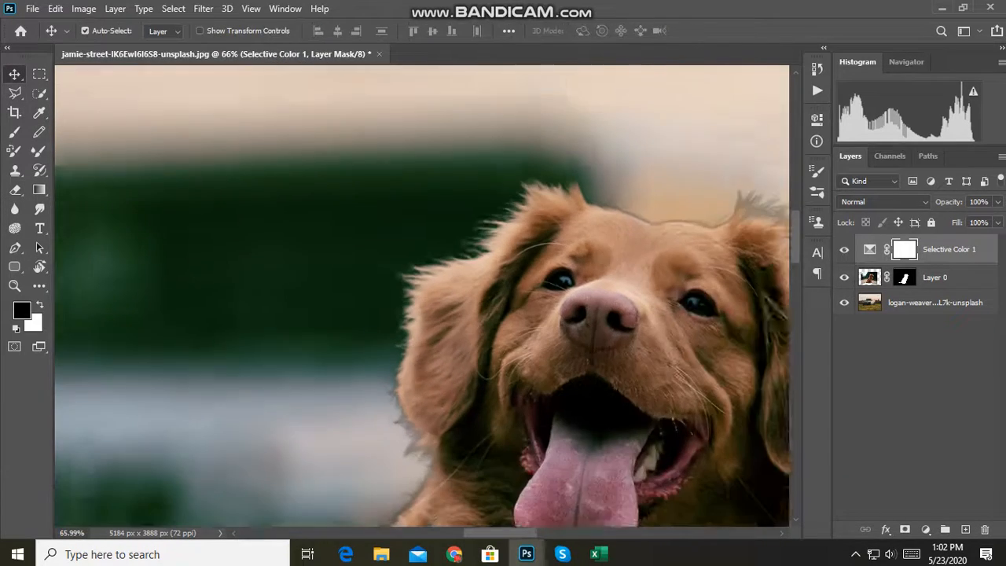
pyautogui.moveTo(550, 314); pyautogui.dragTo(324, 221)
pyautogui.moveTo(393, 409); pyautogui.dragTo(645, 158)
pyautogui.scroll(-5, 423, 295)
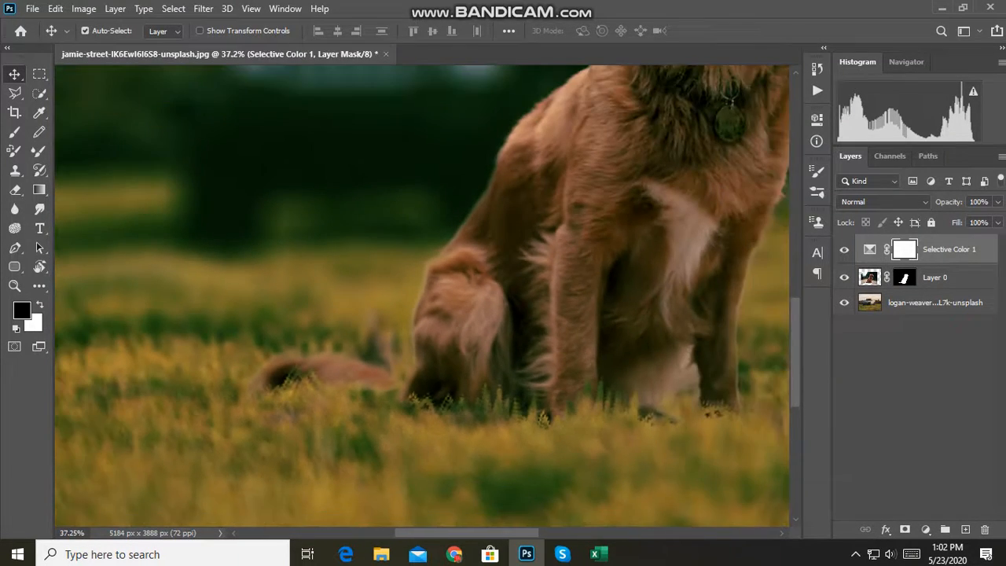
pyautogui.scroll(-2, 422, 295)
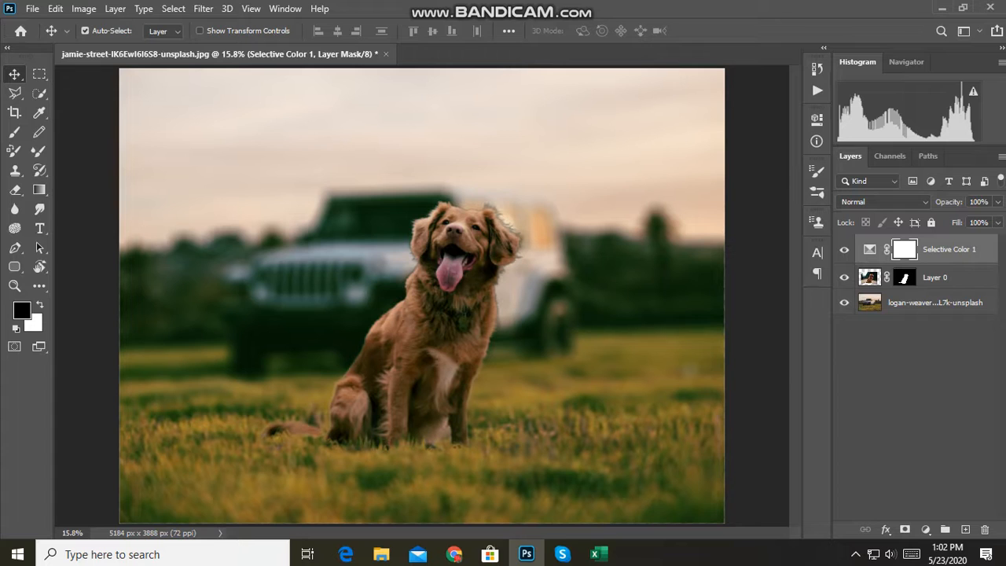
pyautogui.click(84, 9)
pyautogui.moveTo(118, 48)
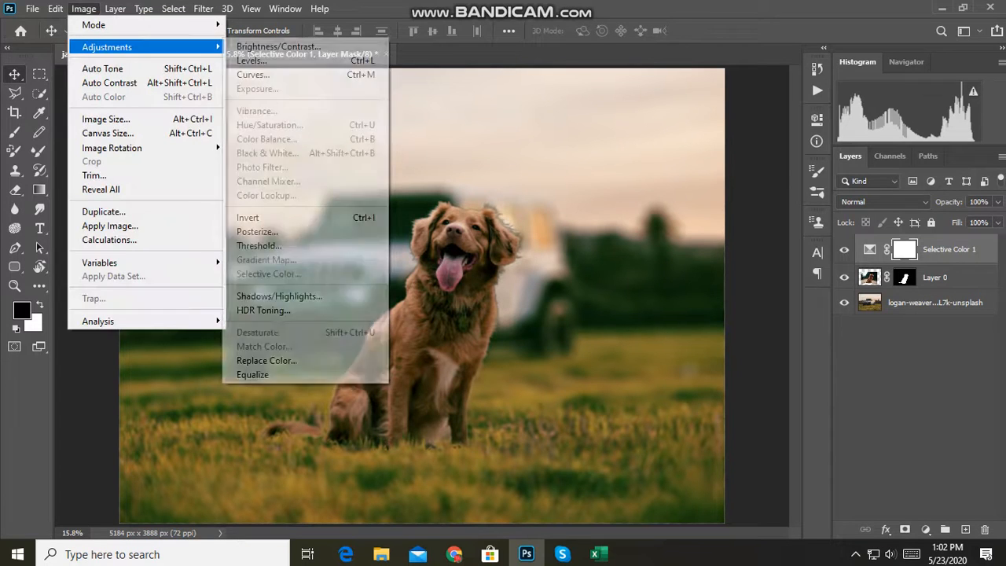
pyautogui.press('Escape')
pyautogui.press('Escape')
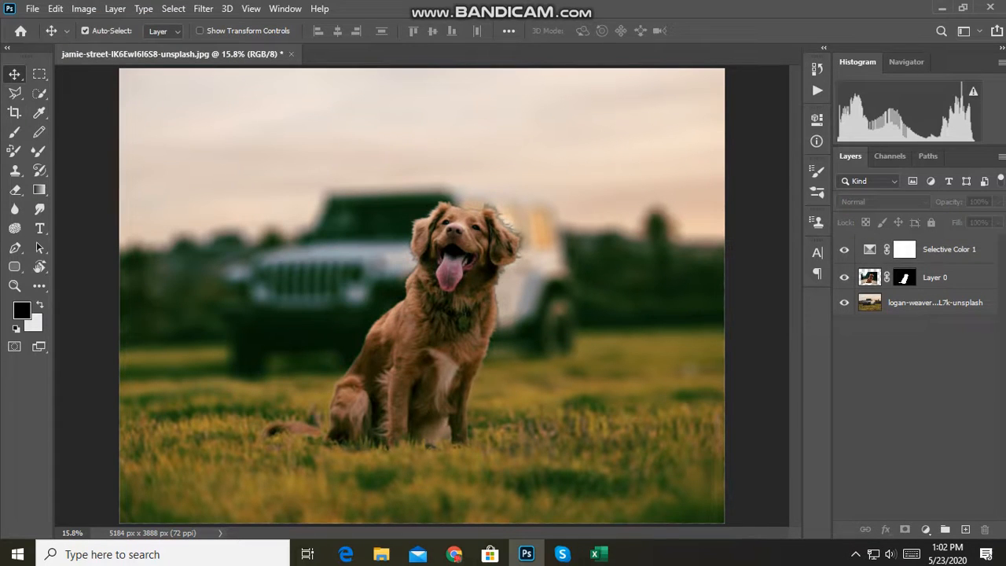
# Step: Merge the jeep, dog and Selective Color layers into one layer and duplicate the merged layer
pyautogui.click(935, 303)
pyautogui.keyDown('shift'); pyautogui.click(949, 249); pyautogui.keyUp('shift')
pyautogui.rightClick(949, 304)
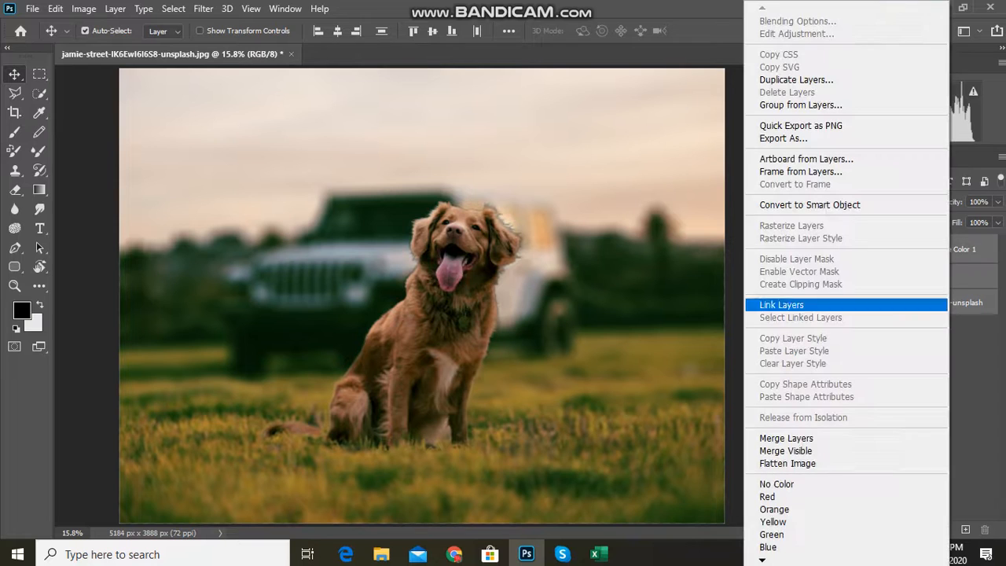
pyautogui.click(833, 438)
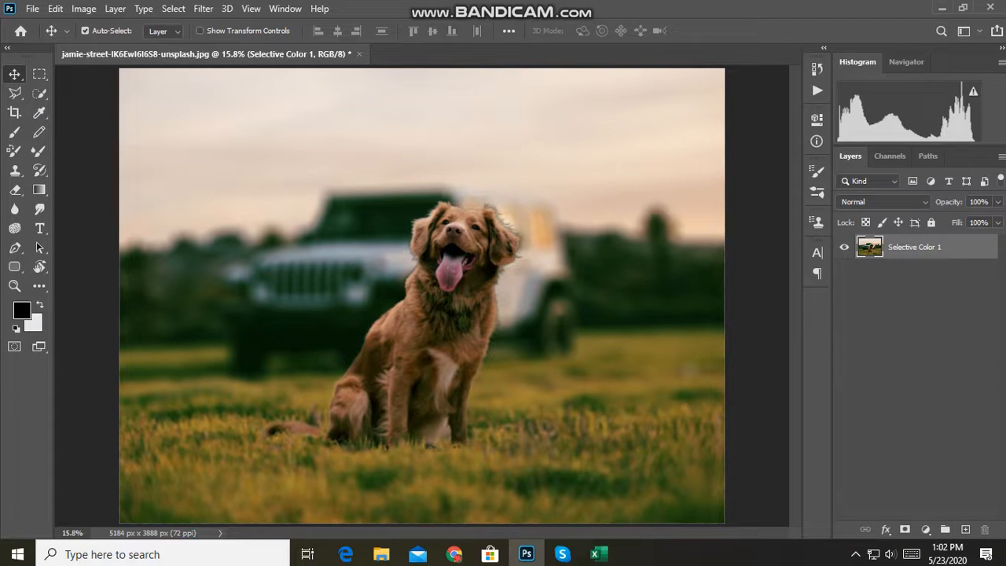
pyautogui.moveTo(914, 246); pyautogui.dragTo(966, 529)
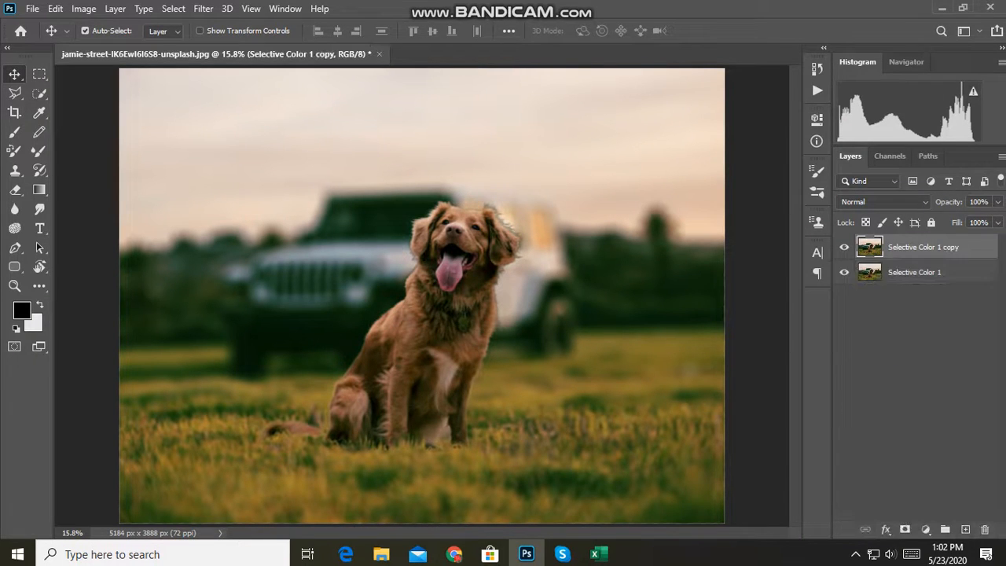
# Step: Apply a Vibrance adjustment to the duplicated layer with Vibrance +78 and Saturation +10
pyautogui.click(83, 8)
pyautogui.moveTo(146, 44)
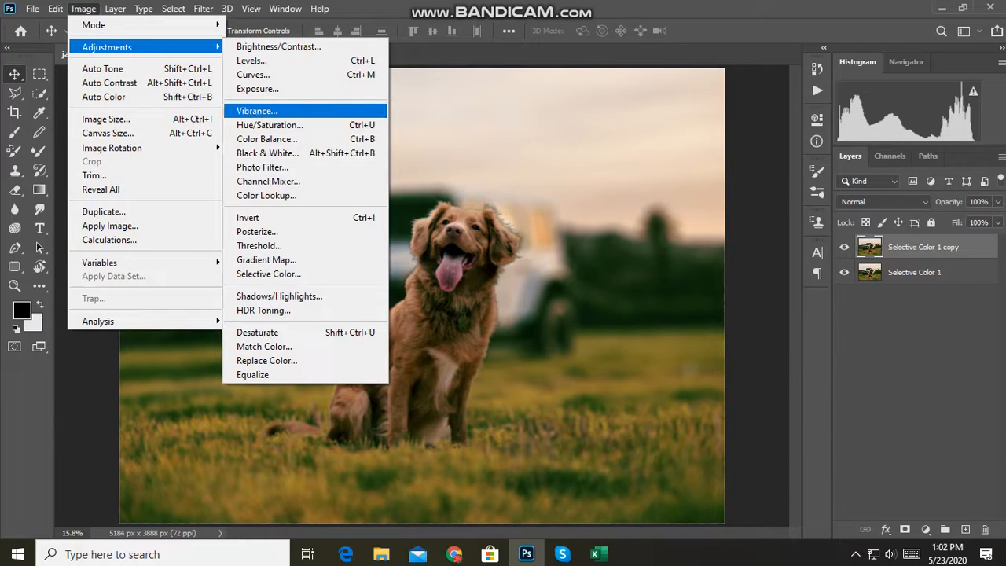
pyautogui.click(269, 110)
pyautogui.moveTo(773, 129); pyautogui.dragTo(830, 129)
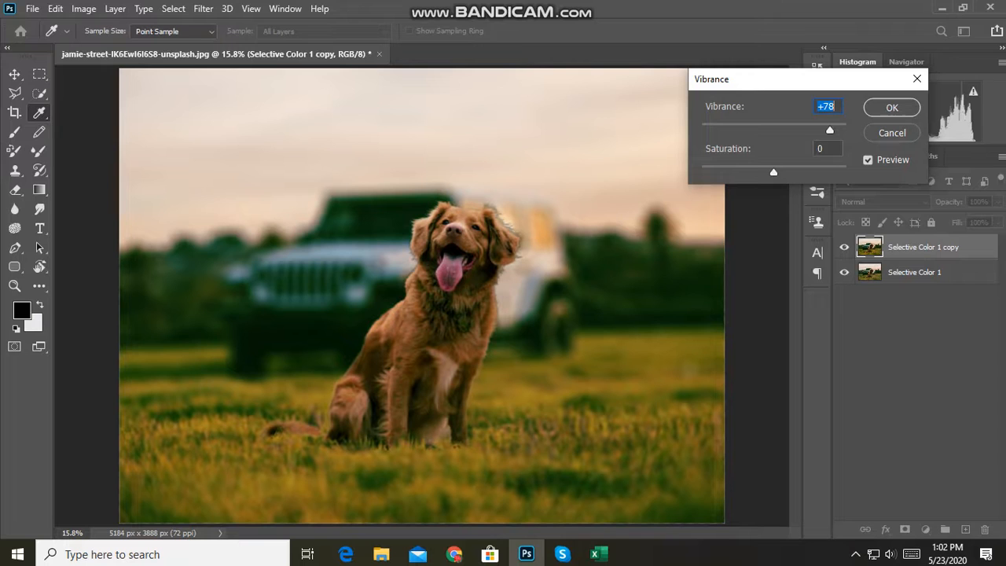
pyautogui.moveTo(774, 172)
pyautogui.mouseDown()
pyautogui.moveTo(804, 172)
pyautogui.moveTo(781, 172)
pyautogui.mouseUp()
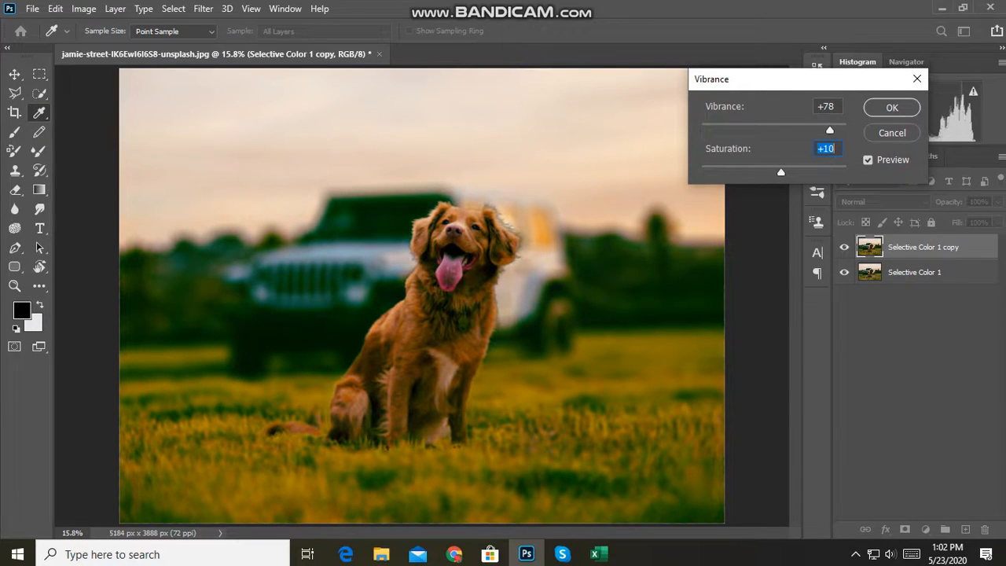
pyautogui.press('Return')
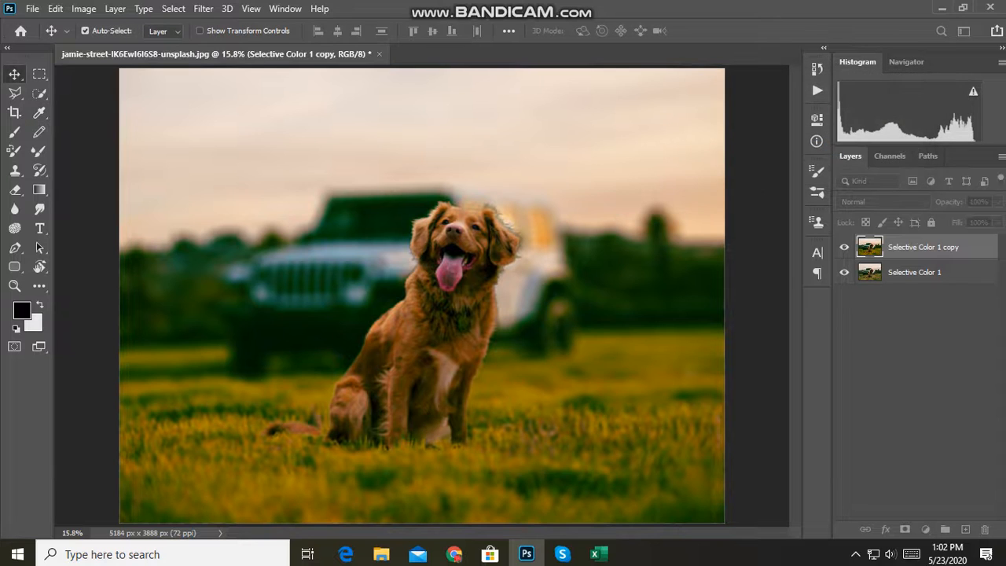